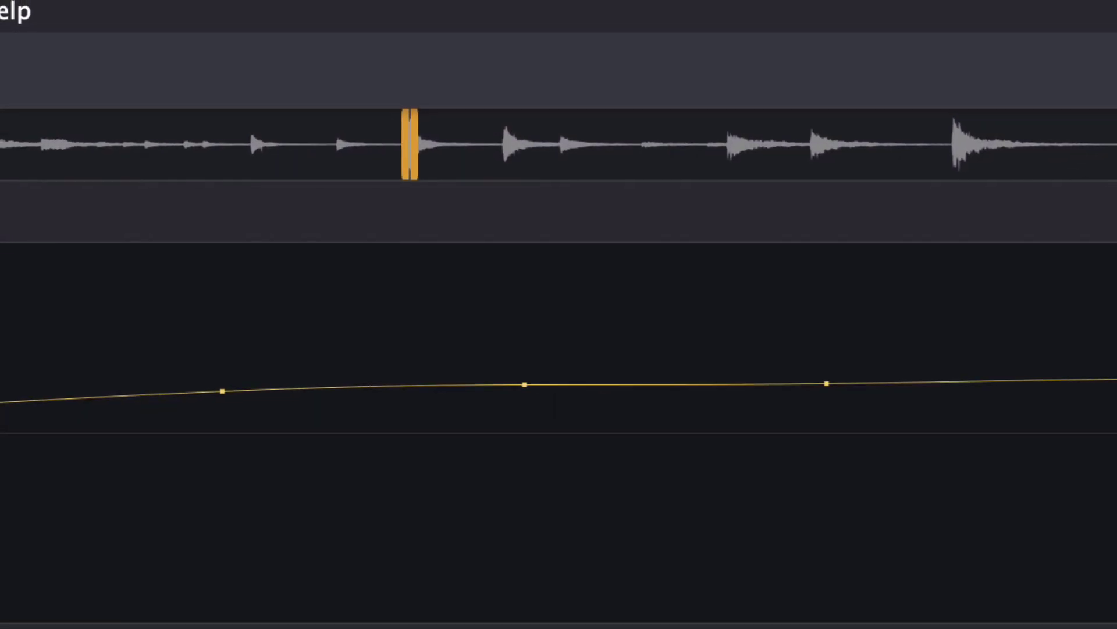
# - Zoom out on the percussion clip and switch its display to a spectrogram
pyautogui.scroll(-10, 973, 501)
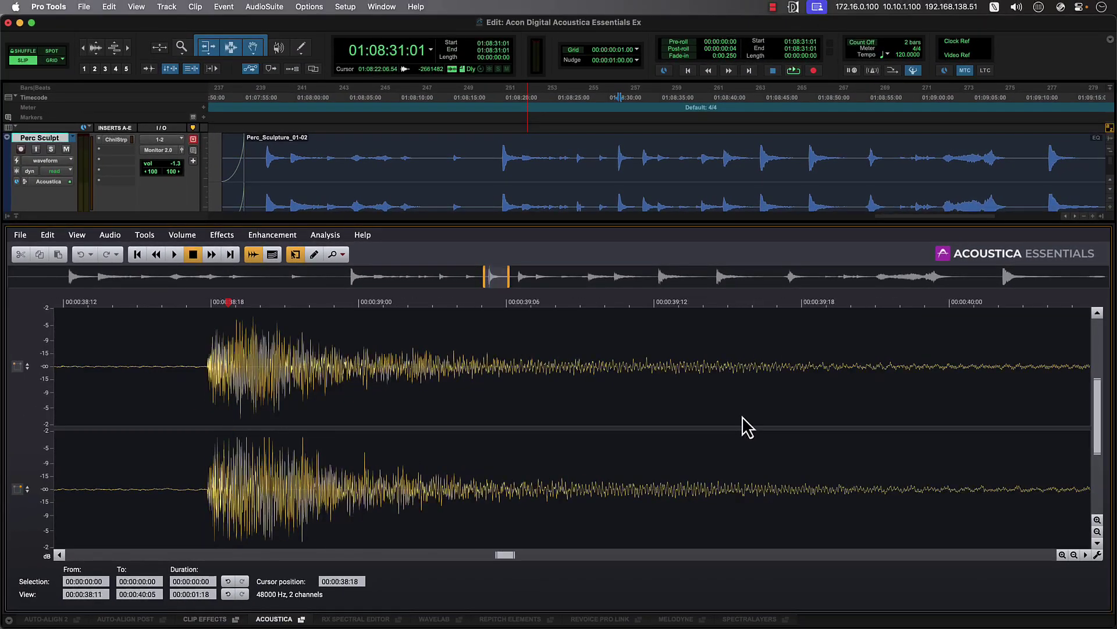
pyautogui.scroll(-10, 742, 417)
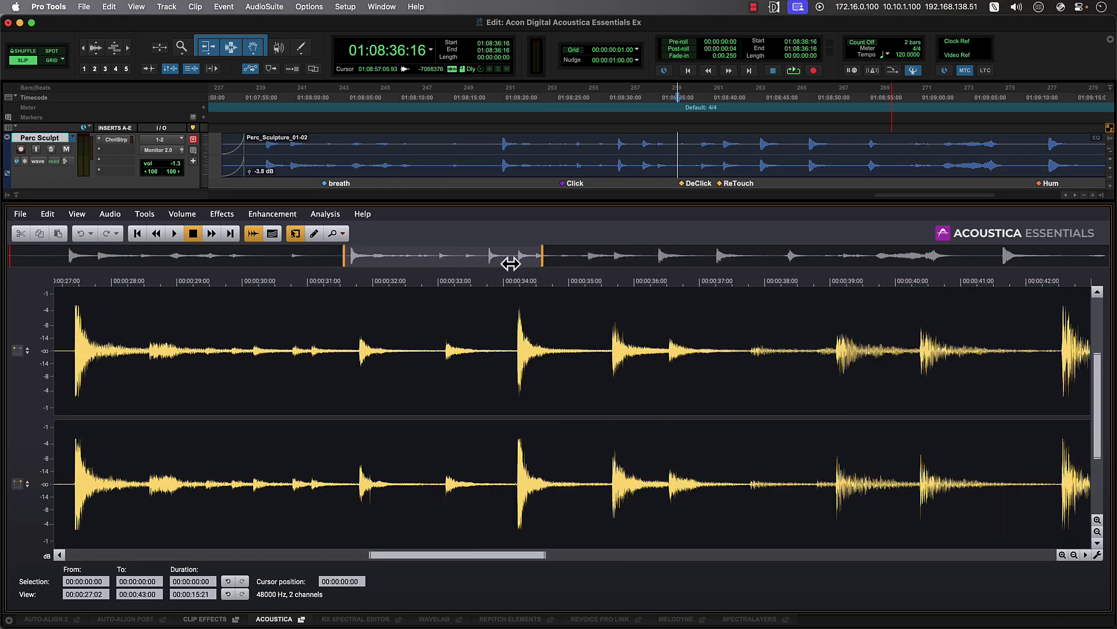
pyautogui.scroll(5, 511, 259)
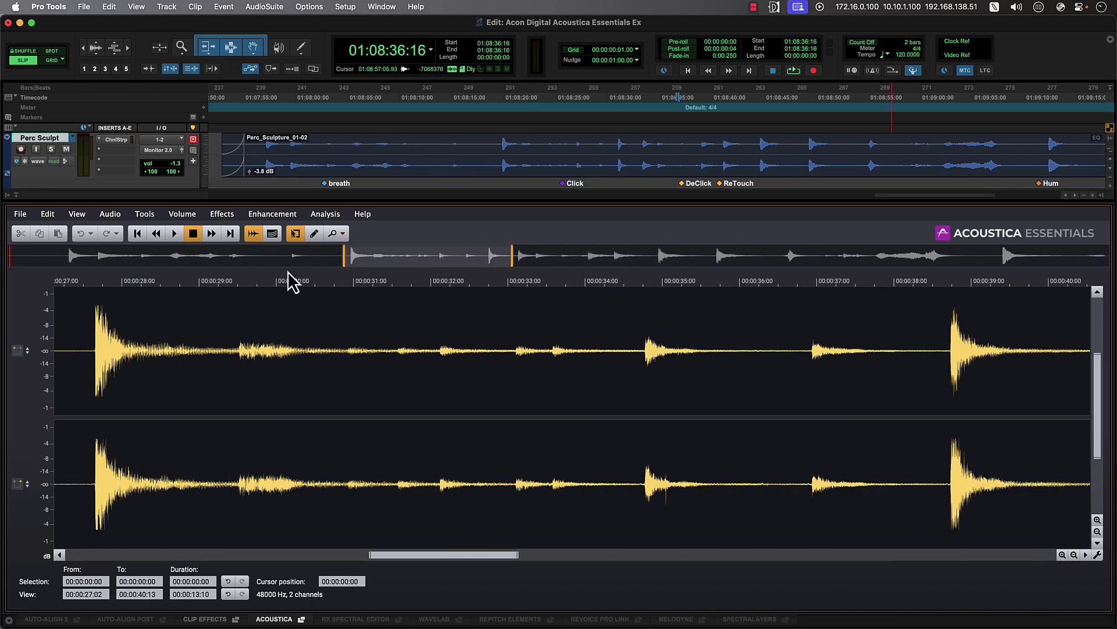
pyautogui.click(271, 233)
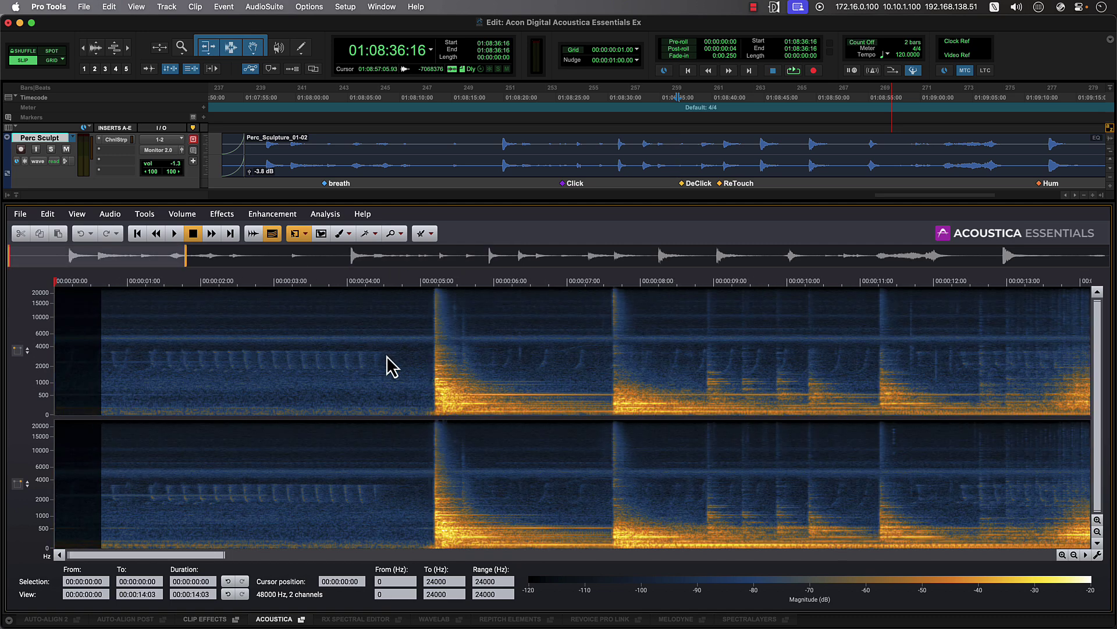
pyautogui.scroll(-5, 389, 365)
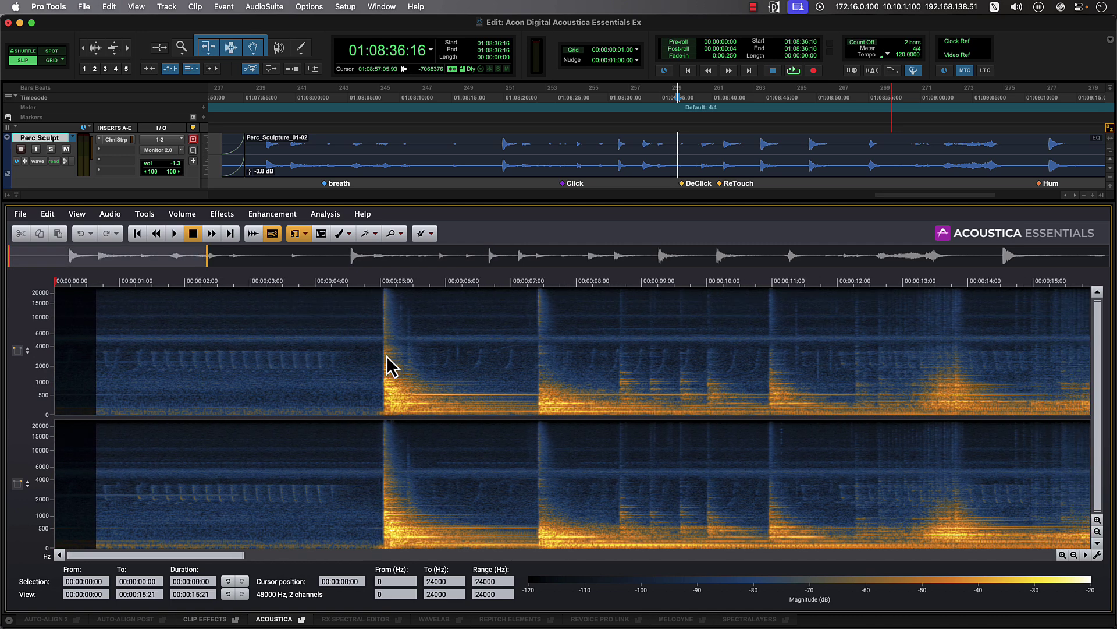
pyautogui.scroll(-4, 389, 366)
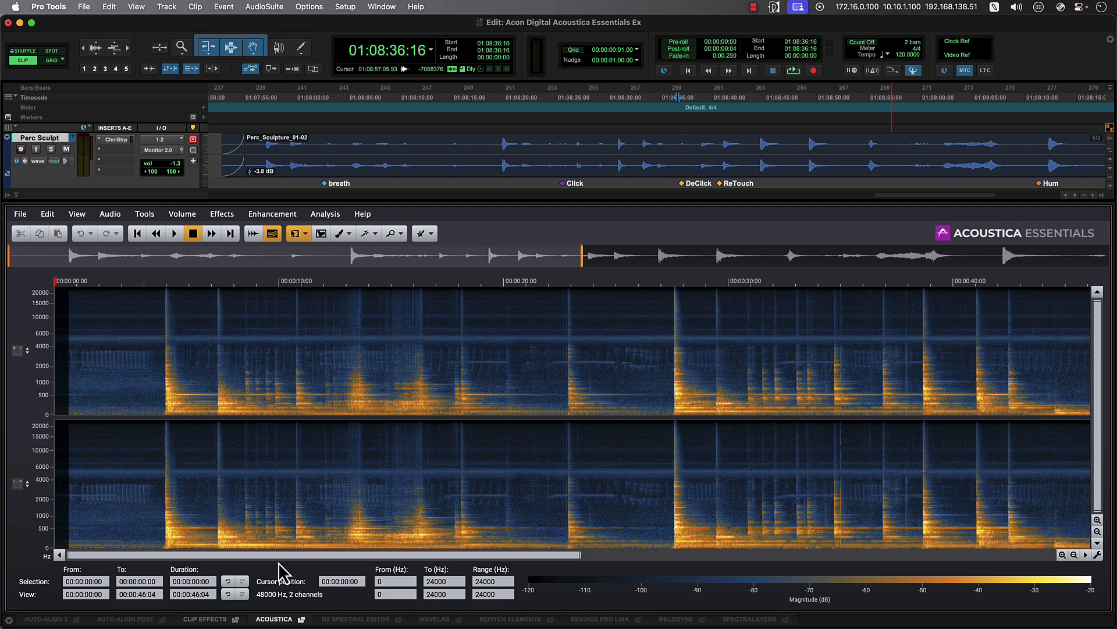
# - Undock the Acoustica editor into its own window and zoom out to the whole clip
pyautogui.click(301, 619)
pyautogui.scroll(-2, 389, 479)
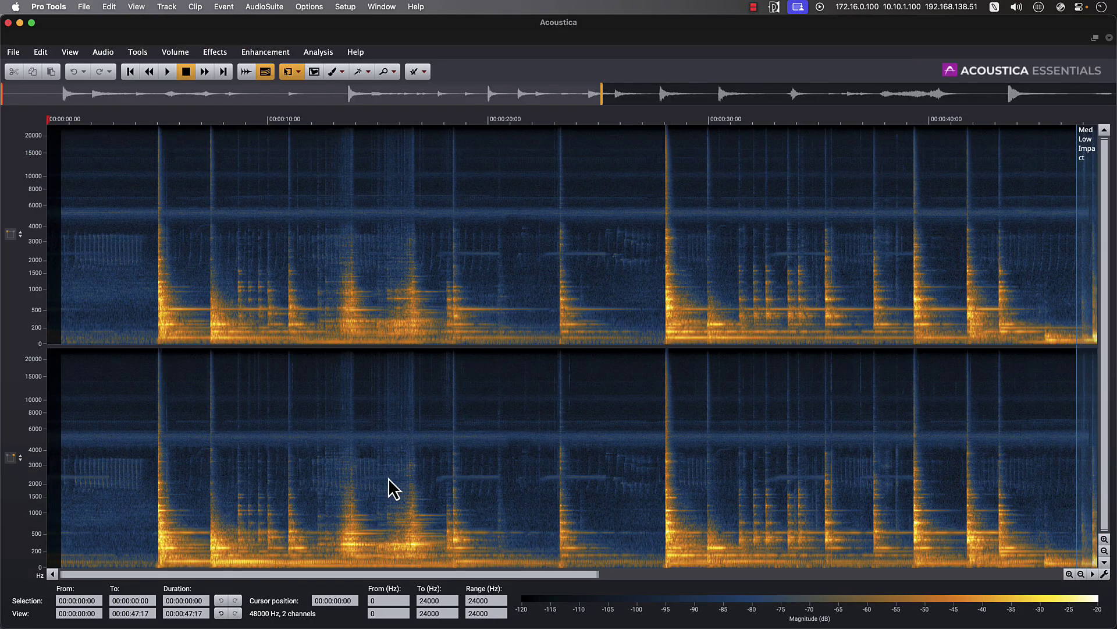
pyautogui.scroll(-2, 388, 479)
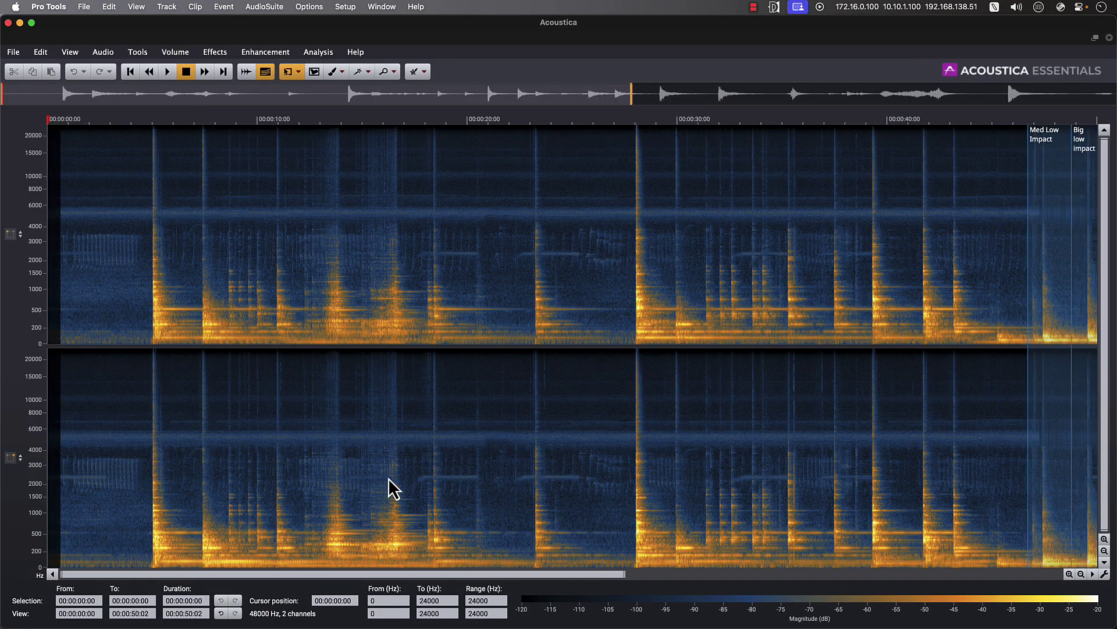
pyautogui.scroll(-2, 389, 478)
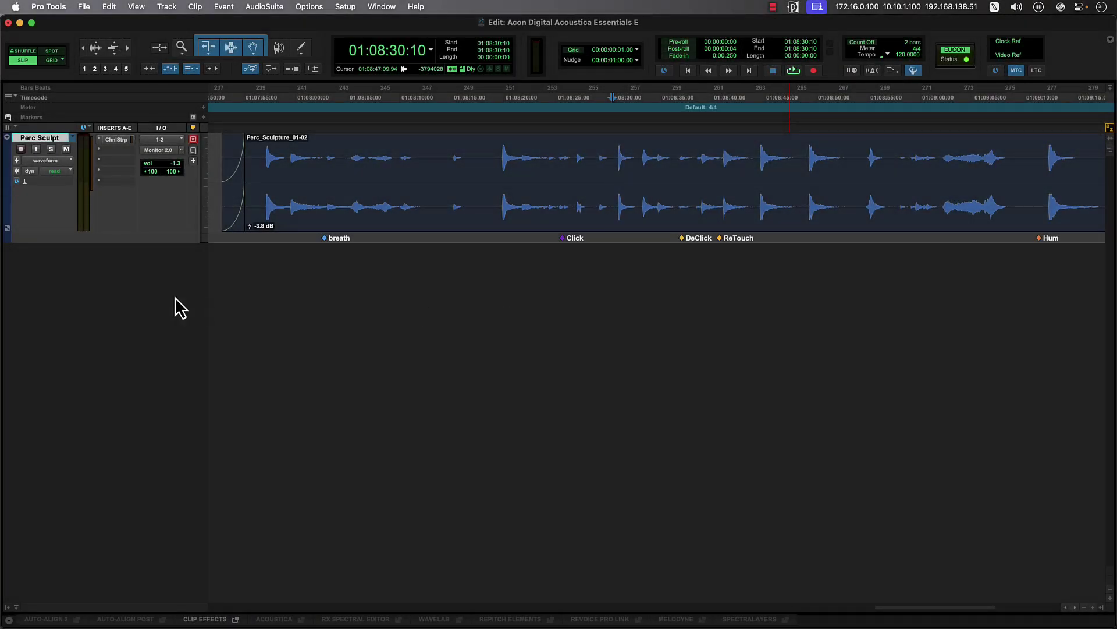
# - Load Acoustica Essentials on the Perc Sculpt track and audition the clip from about 43 seconds
pyautogui.click(25, 183)
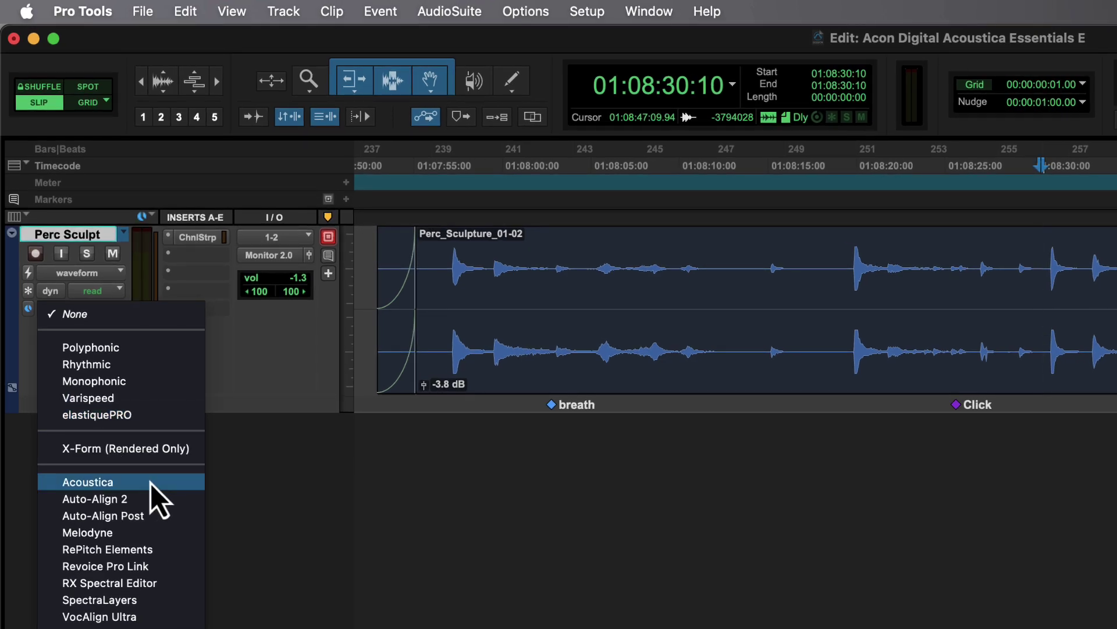
pyautogui.click(151, 483)
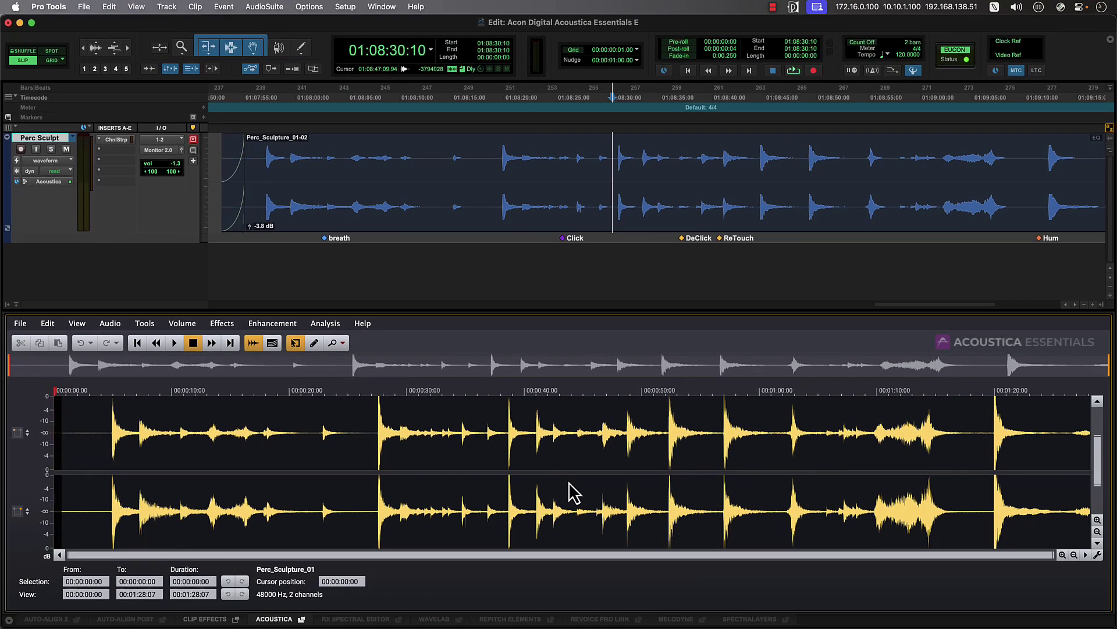
pyautogui.click(569, 493)
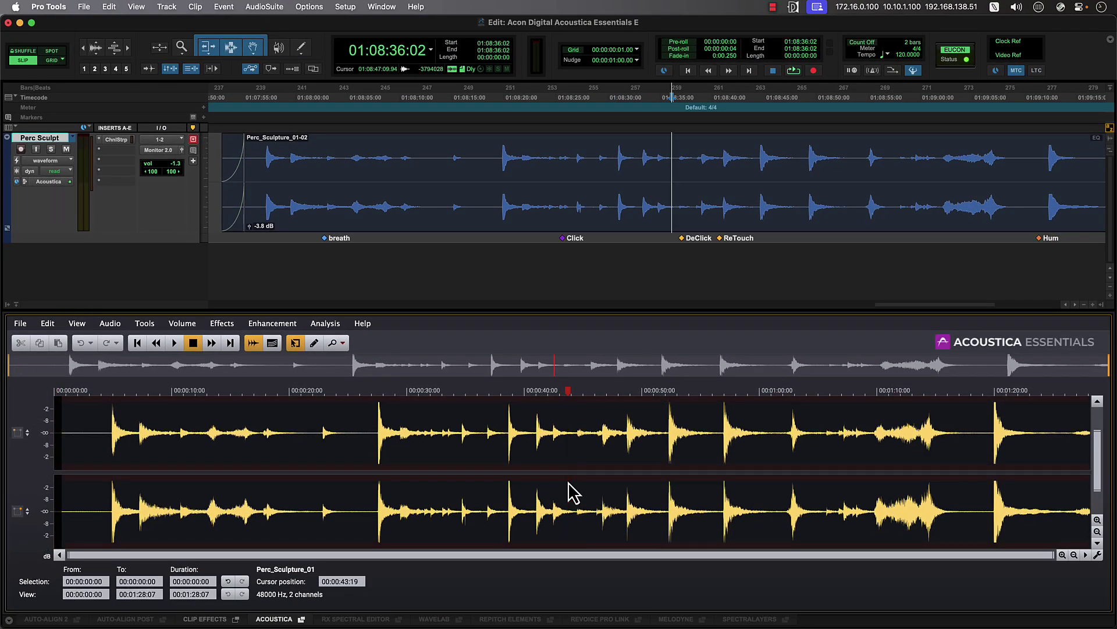
pyautogui.press('space')
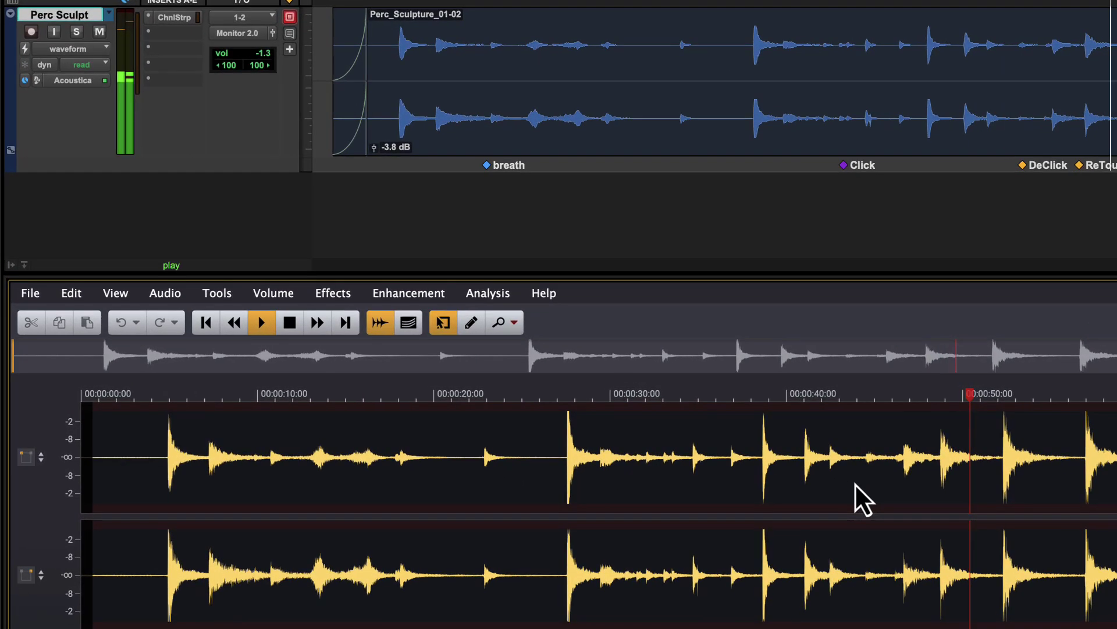
pyautogui.press('space')
# - Narrow the overview to about 0:24–0:49 and audition again from a new start point
pyautogui.moveTo(14, 365); pyautogui.dragTo(465, 354)
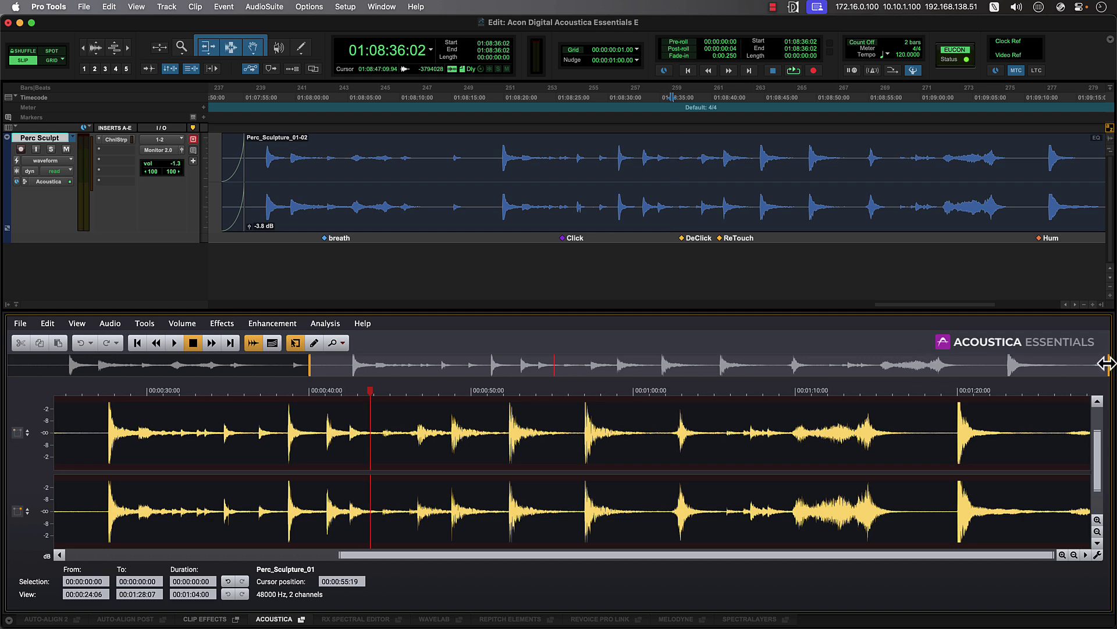
pyautogui.moveTo(1107, 365); pyautogui.dragTo(702, 367)
pyautogui.click(693, 165)
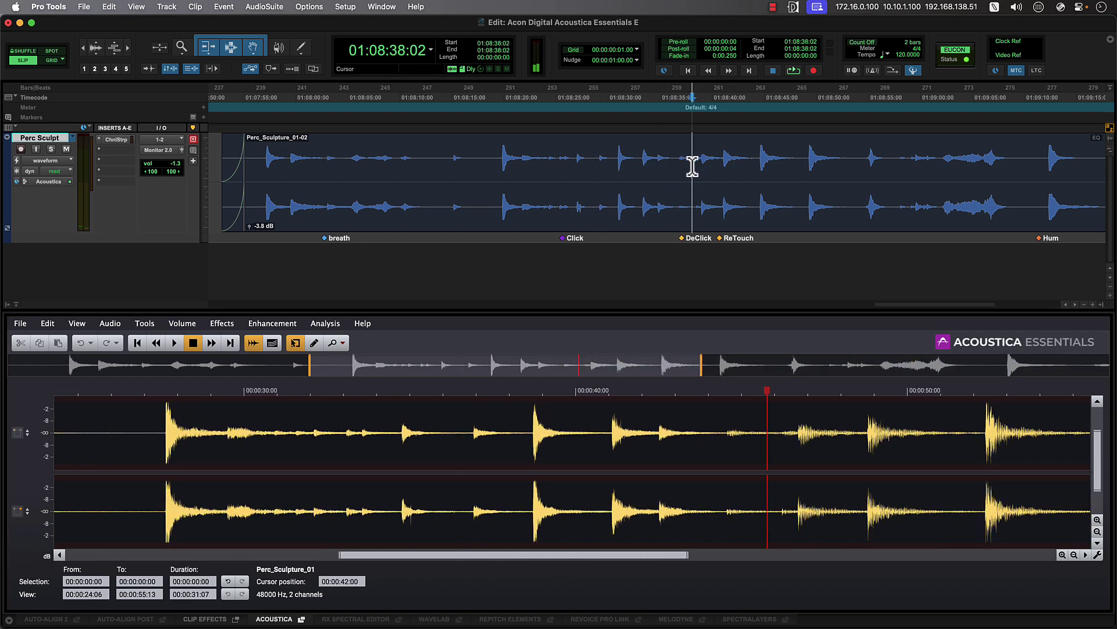
pyautogui.press('space')
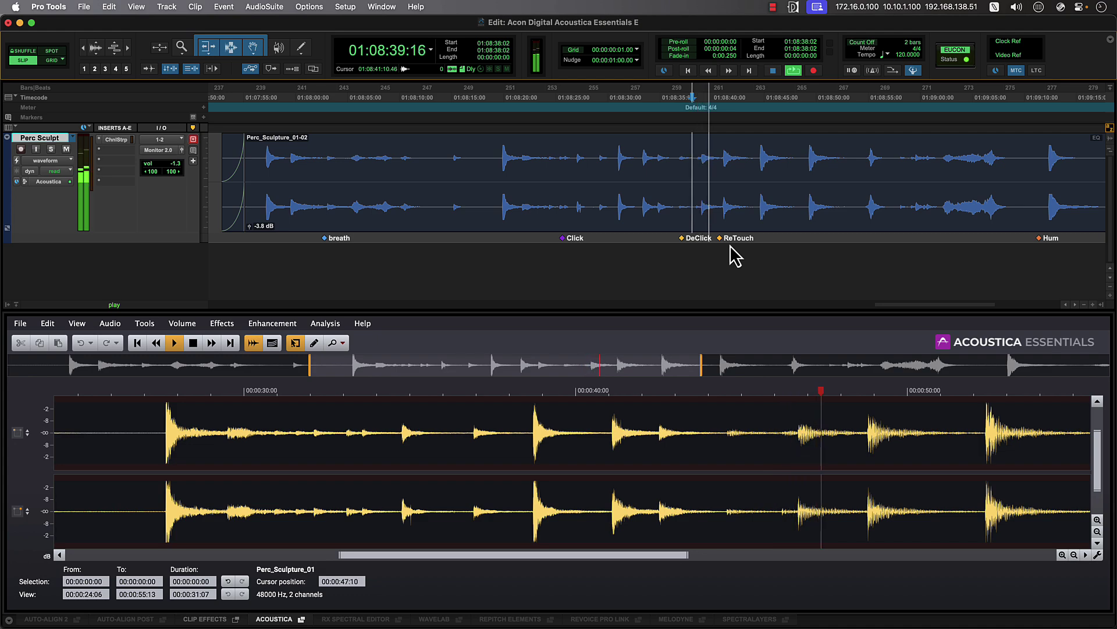
pyautogui.press('space')
pyautogui.click(156, 342)
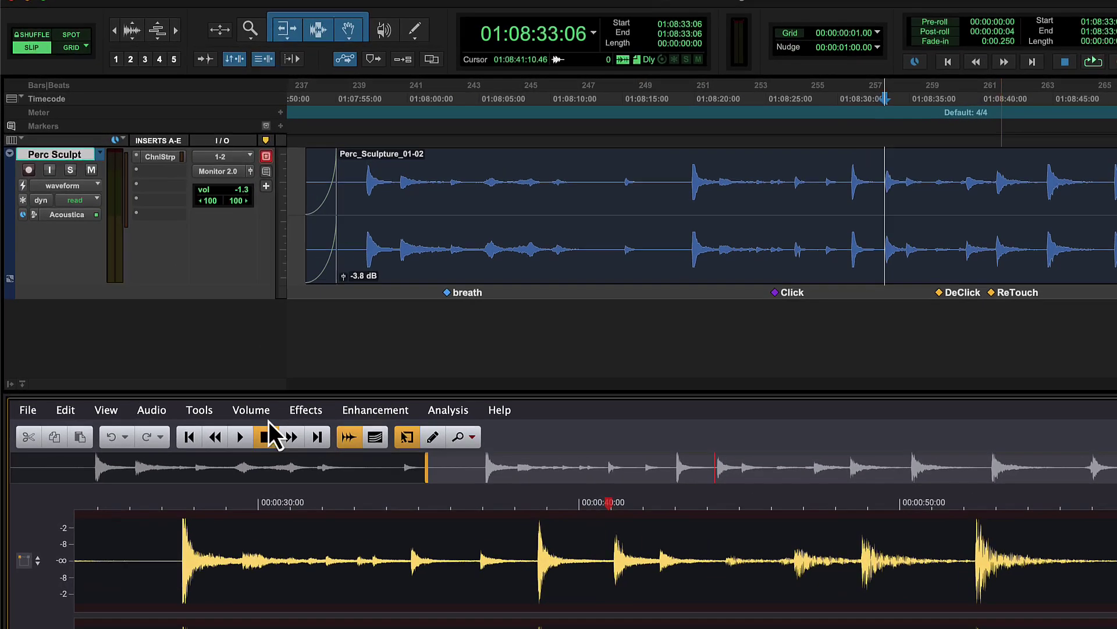
pyautogui.click(266, 414)
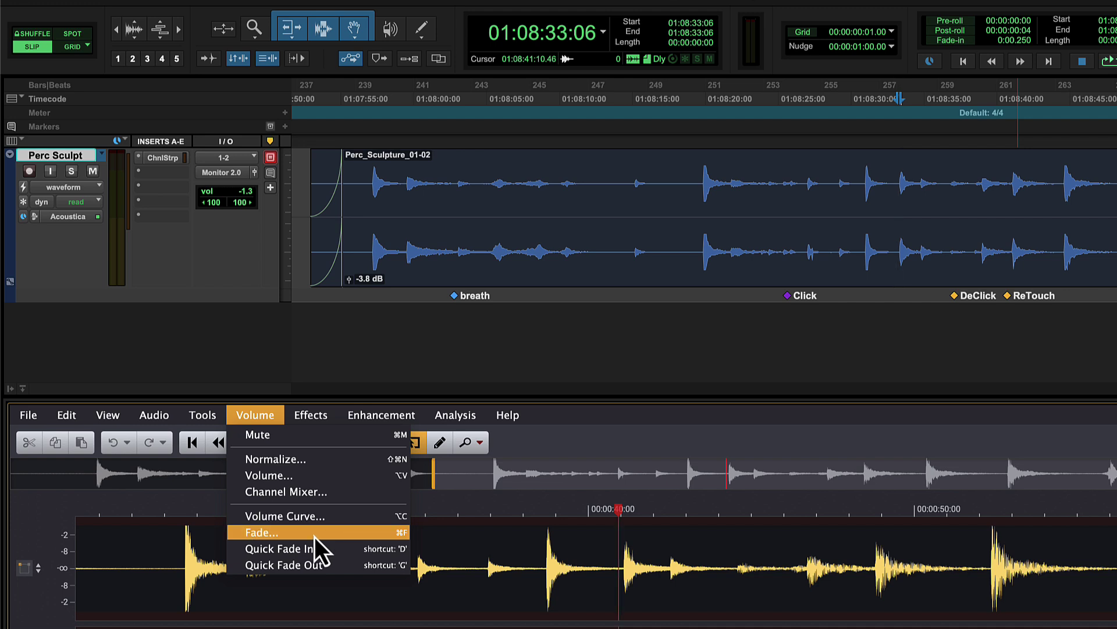
# - In Normalize, change the level measurement method to True peak, then Sample peak
pyautogui.click(338, 459)
pyautogui.click(888, 379)
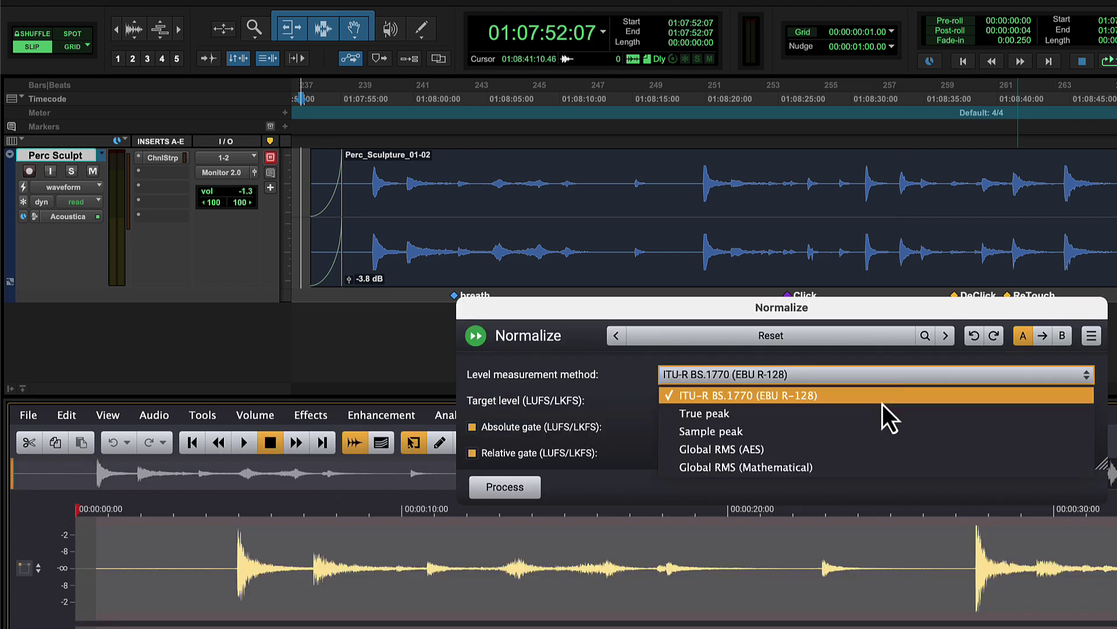
pyautogui.click(882, 414)
pyautogui.click(882, 379)
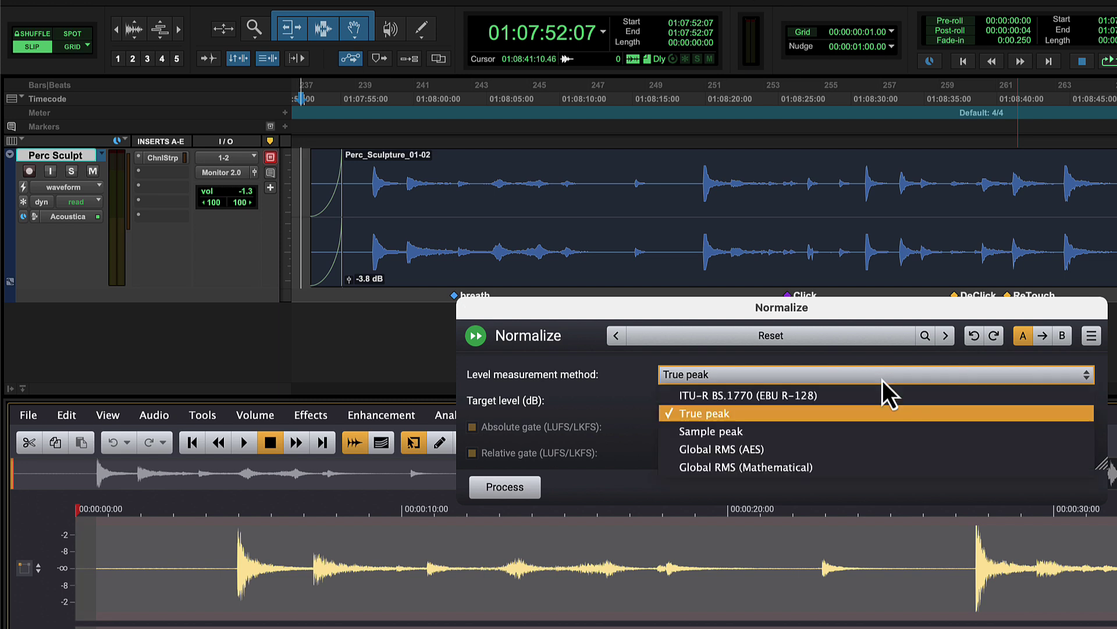
pyautogui.click(877, 431)
# - Look at the signal generator and left-channel phase rotation, then remove the clip's DC offset
pyautogui.click(216, 416)
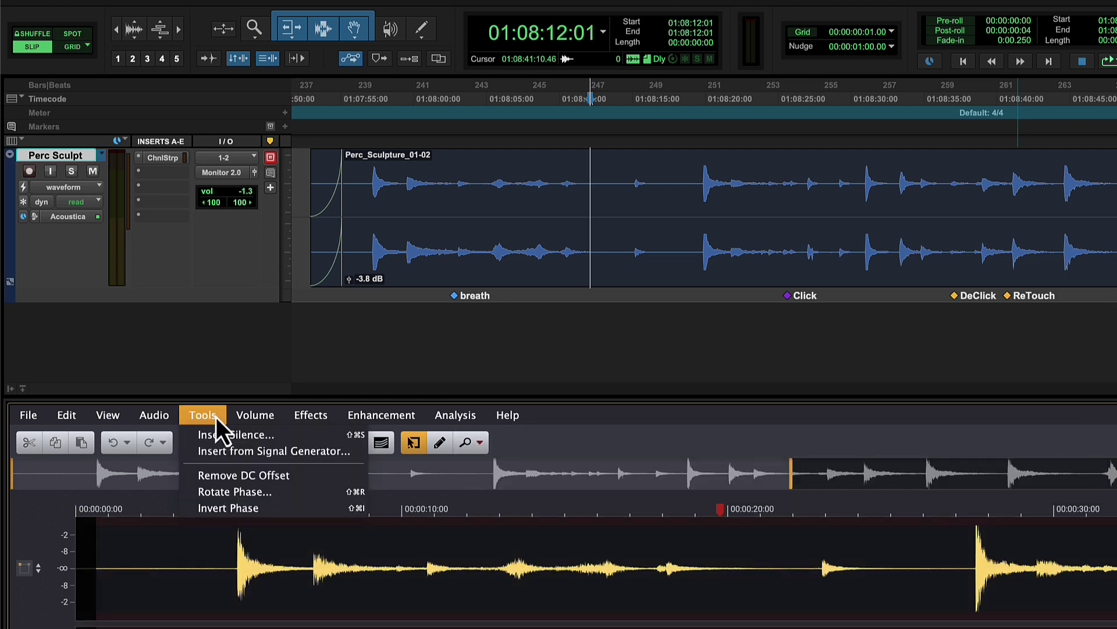
pyautogui.click(236, 453)
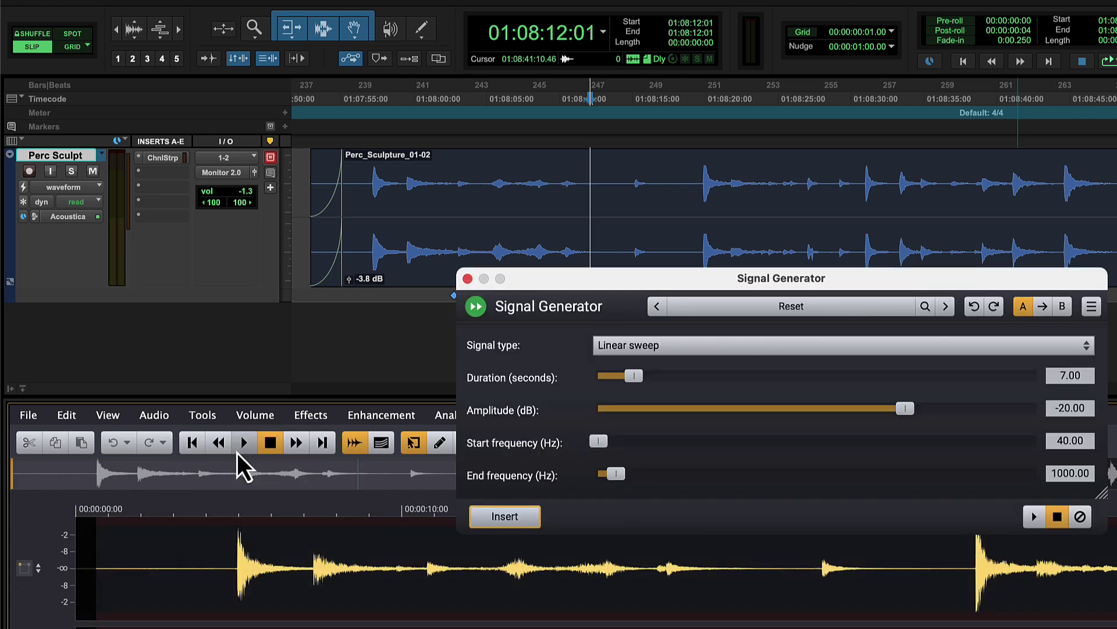
pyautogui.click(870, 345)
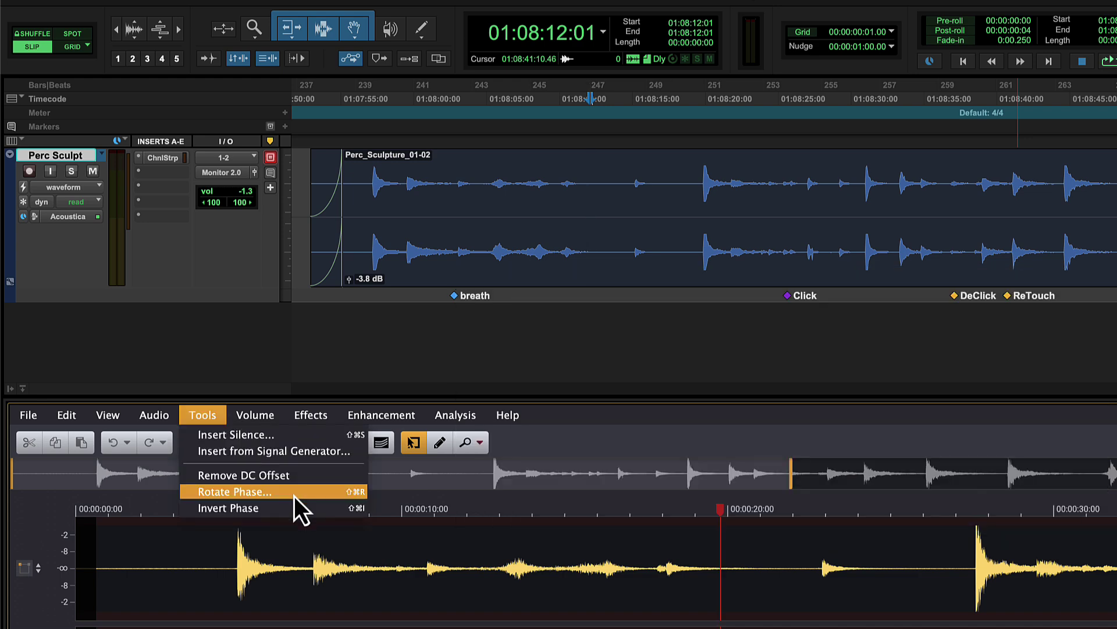
pyautogui.click(294, 492)
pyautogui.moveTo(703, 429); pyautogui.dragTo(695, 448)
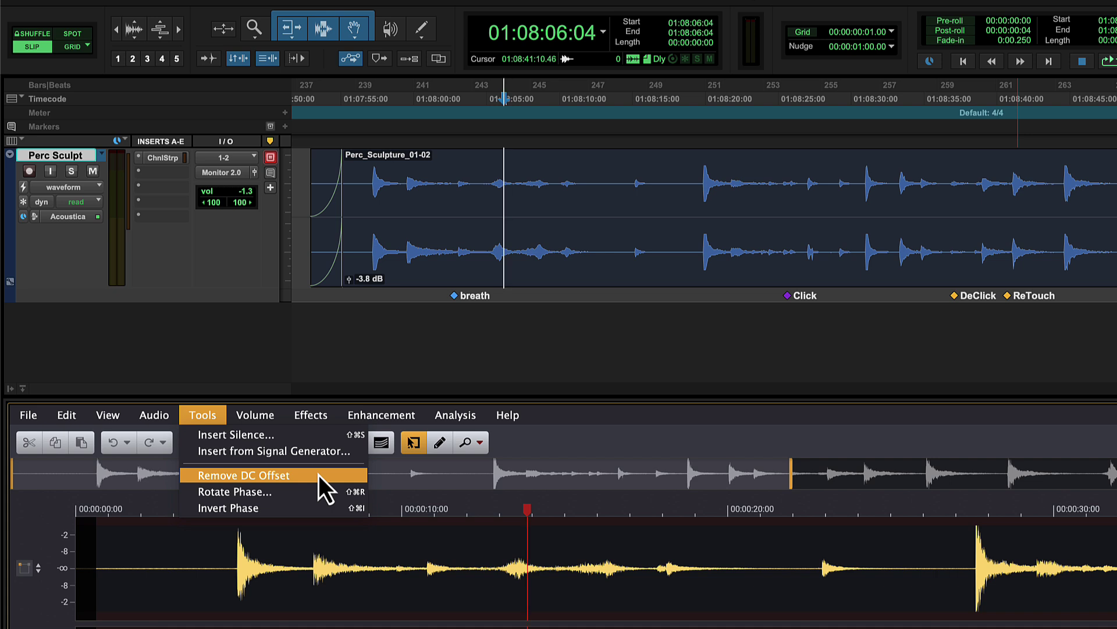
pyautogui.click(319, 475)
pyautogui.click(325, 415)
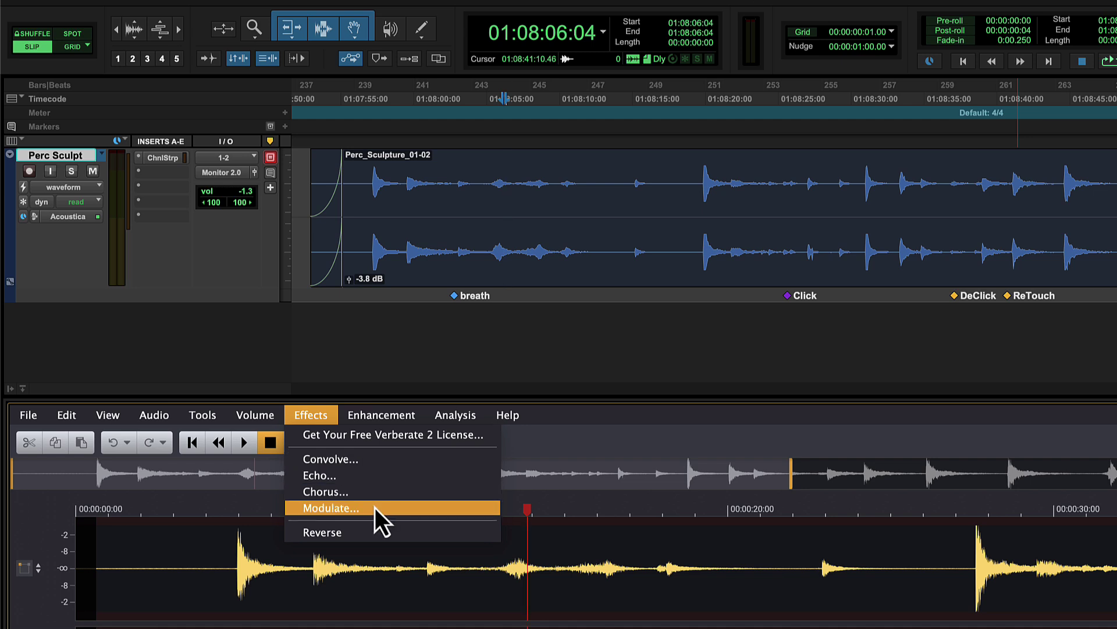
pyautogui.click(390, 464)
pyautogui.click(840, 250)
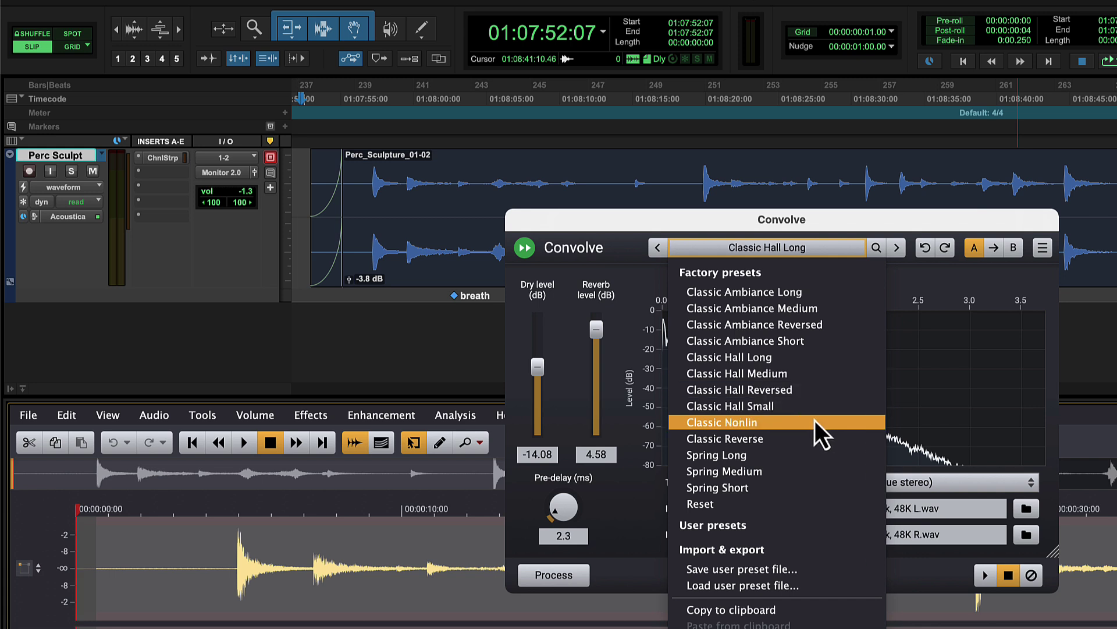
pyautogui.press('Escape')
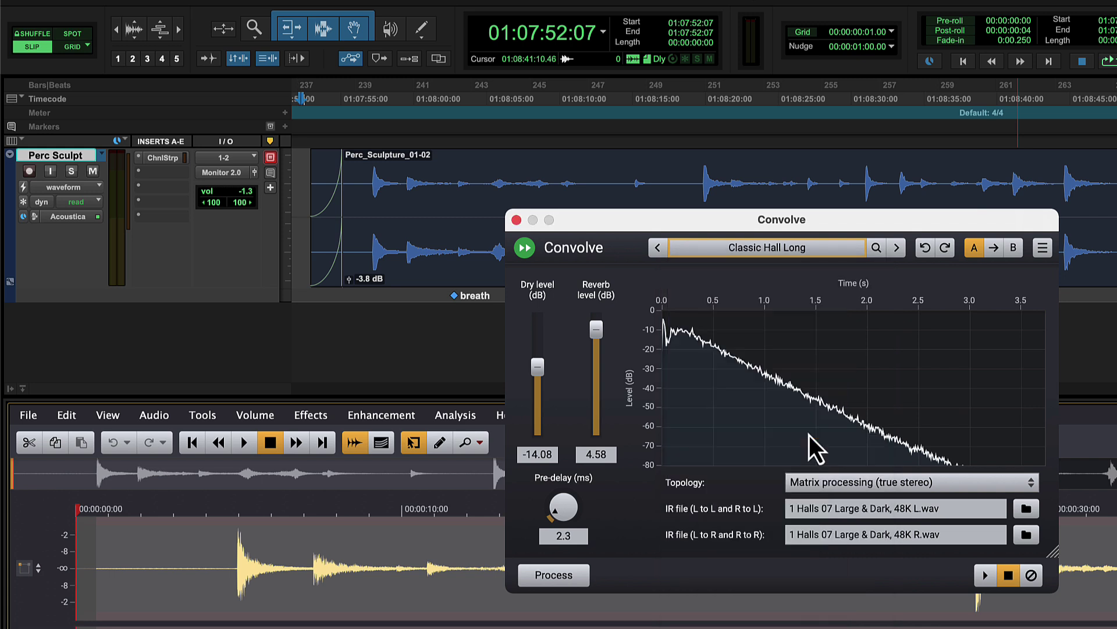
pyautogui.press('Escape')
pyautogui.click(407, 415)
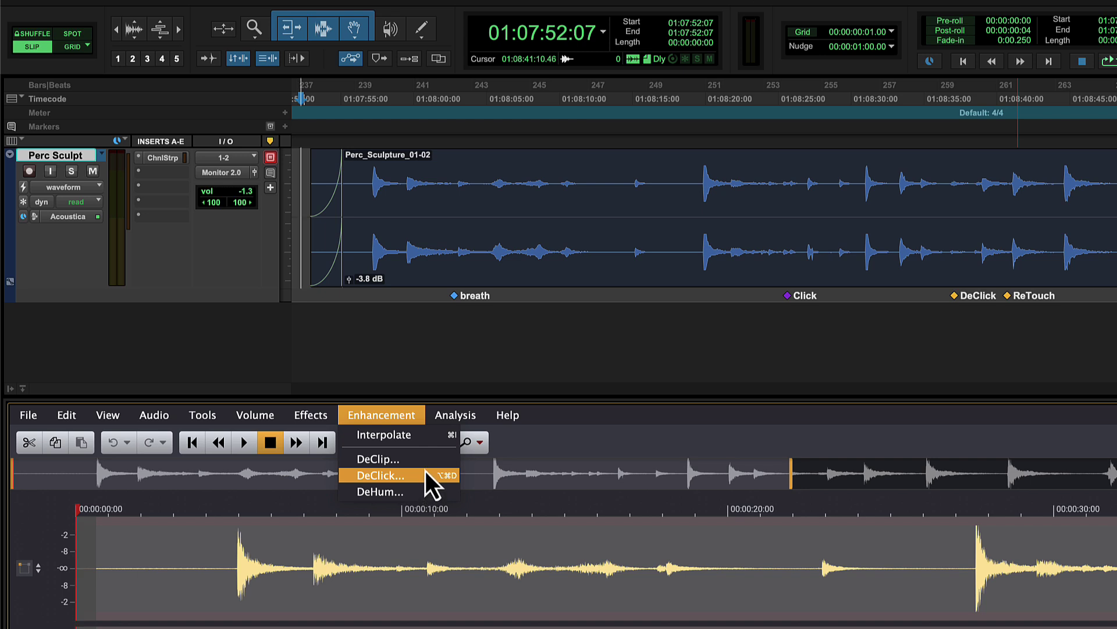
pyautogui.moveTo(480, 420)
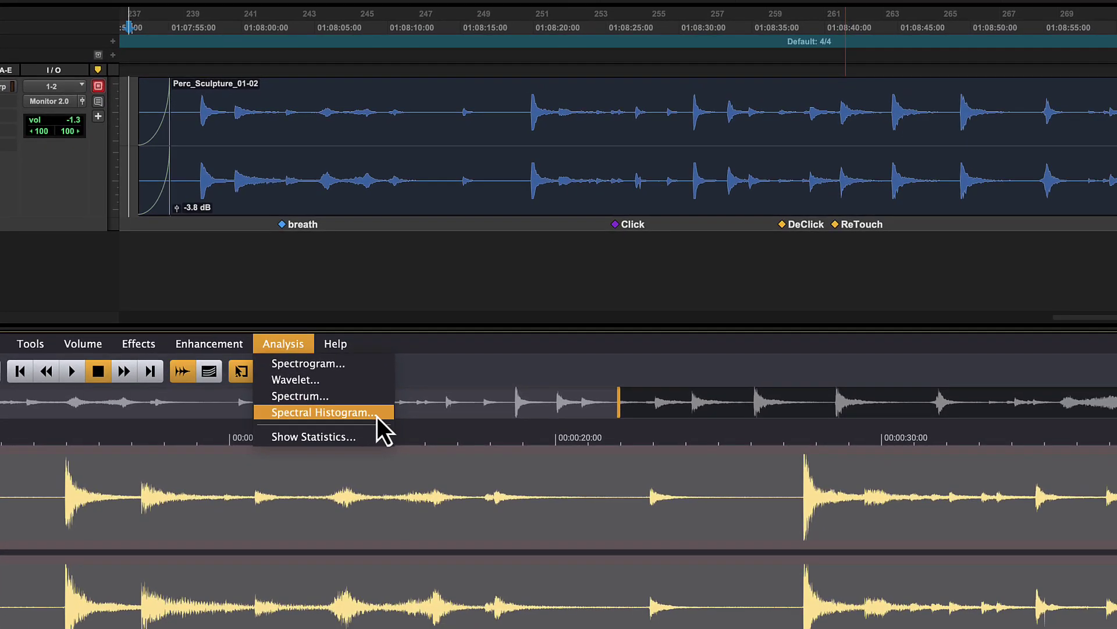
# - Copy the Perc_Sculpture_01 statistics (-17.22 EBU R-128, 2.01 true peak) to the clipboard and play
pyautogui.click(378, 413)
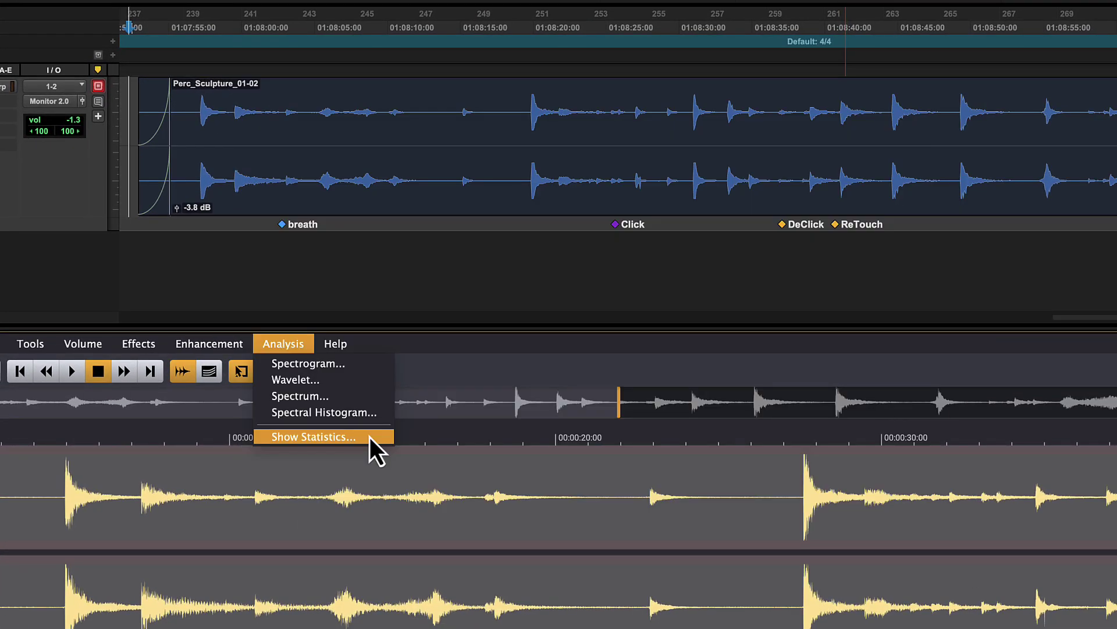
pyautogui.click(369, 438)
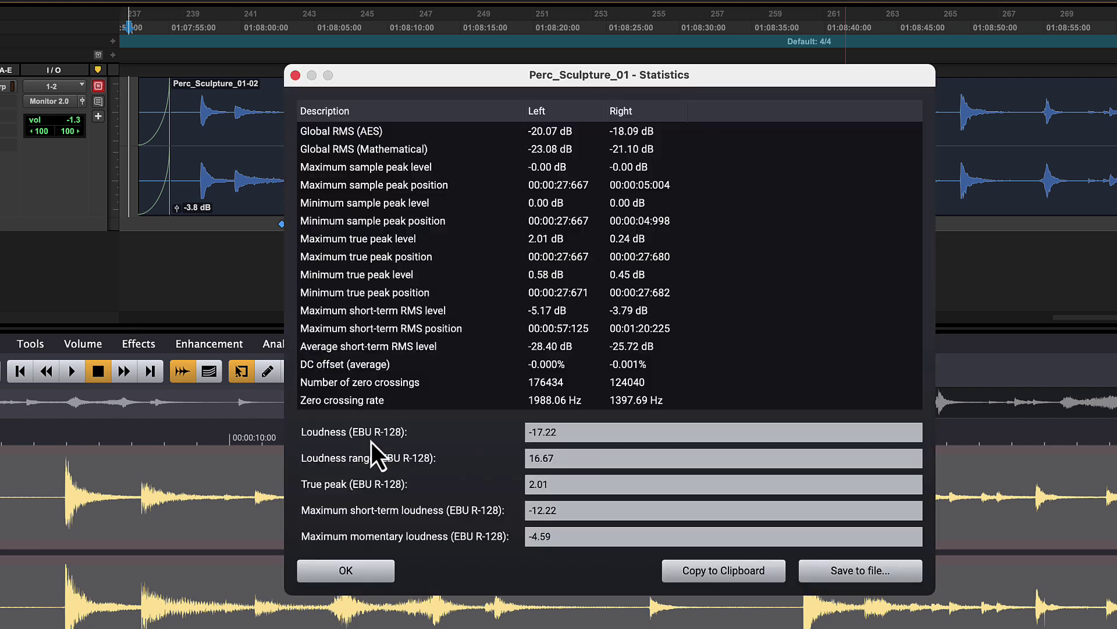
pyautogui.click(678, 575)
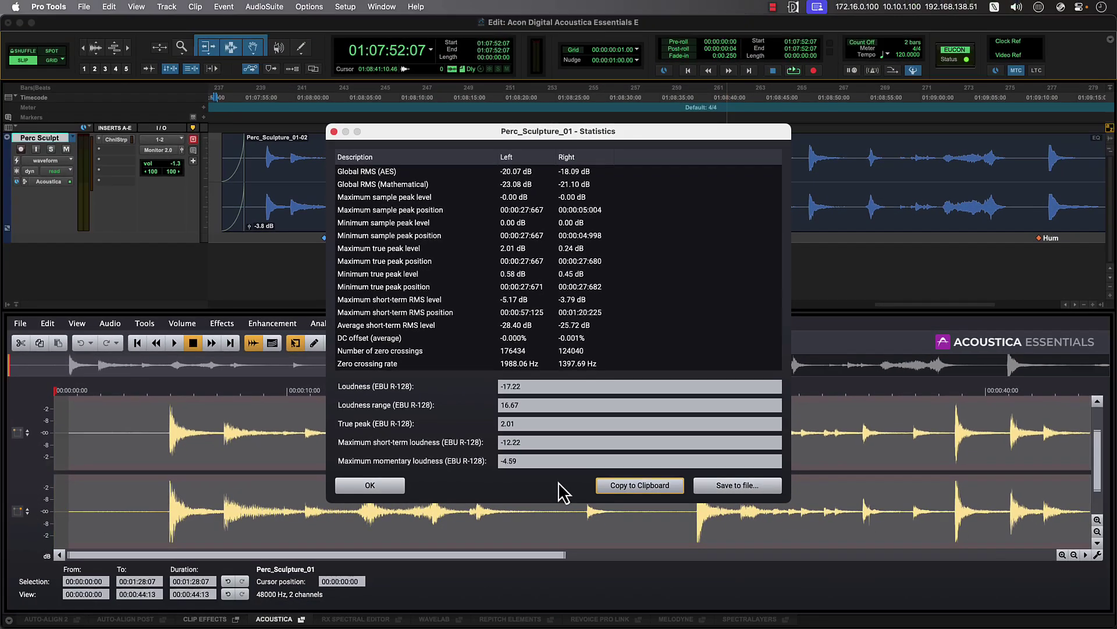
pyautogui.press('Return')
pyautogui.press('space')
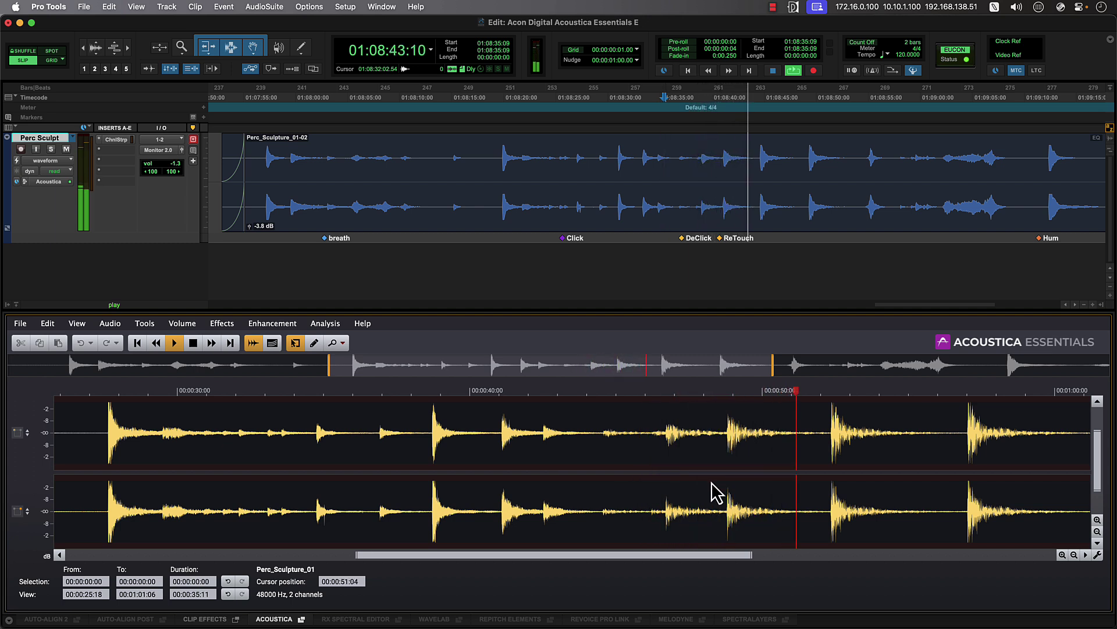
# - Select the entire waveform and apply a -3 dB volume change
pyautogui.scroll(-3, 501, 454)
pyautogui.click(500, 456)
pyautogui.press('super+a')
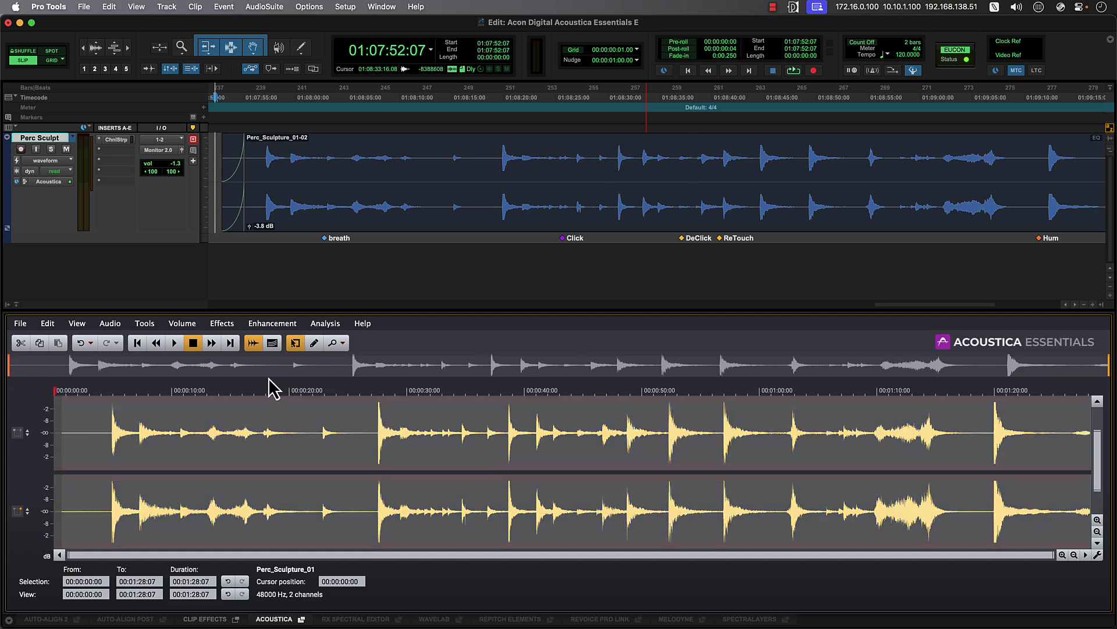
pyautogui.click(197, 326)
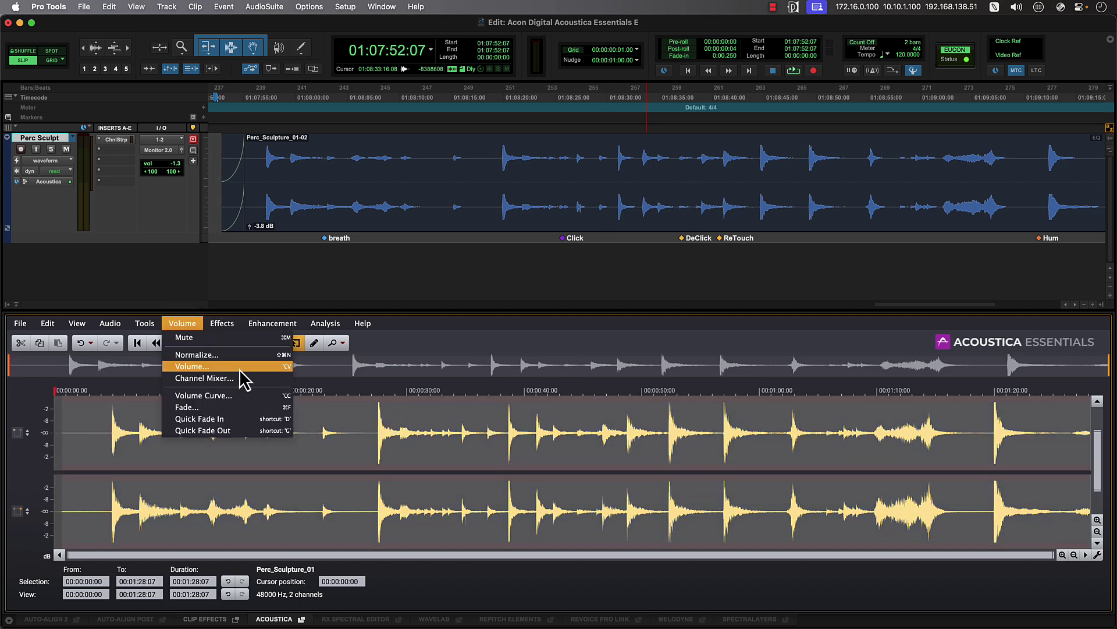
pyautogui.click(240, 367)
pyautogui.doubleClick(729, 320)
pyautogui.write('-3')
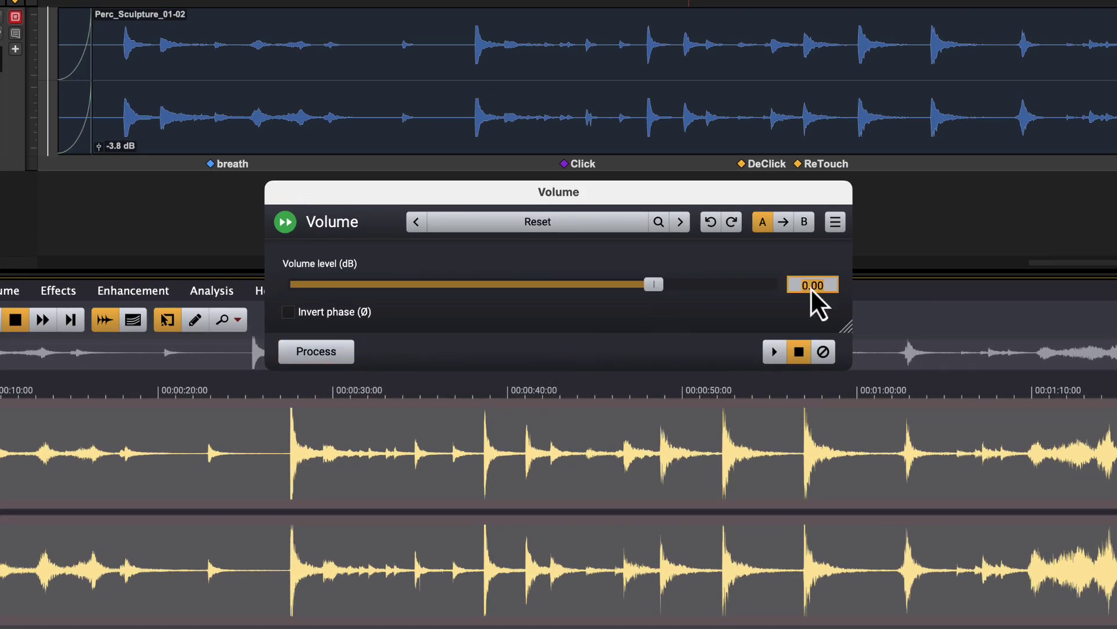
pyautogui.press('Return')
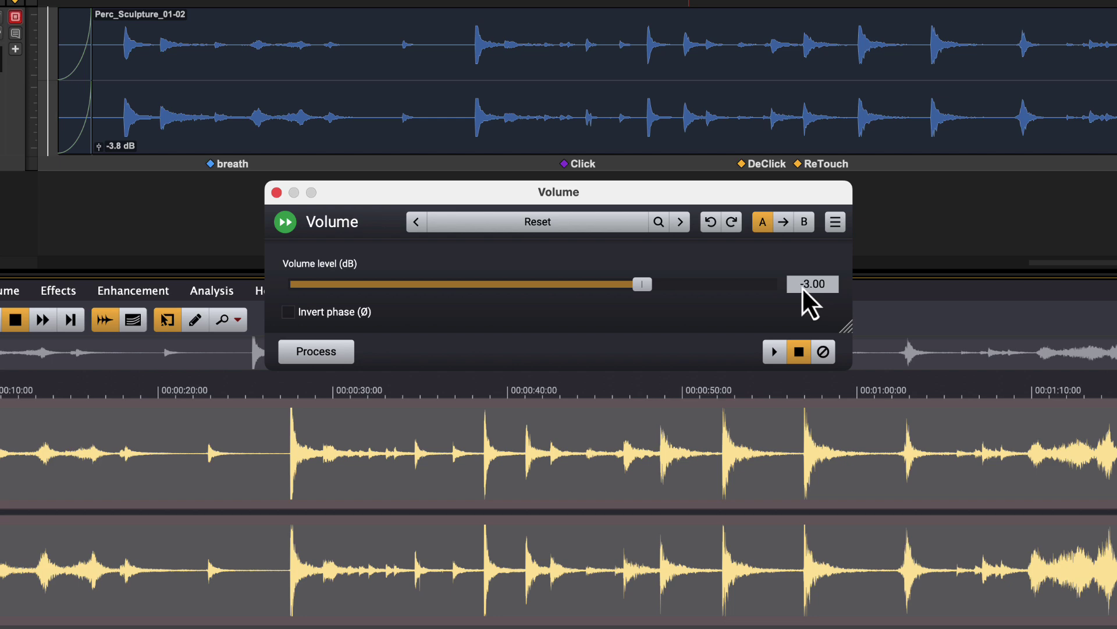
pyautogui.click(337, 354)
# - Move the play start later in the clip, to around 00:00:55
pyautogui.click(386, 476)
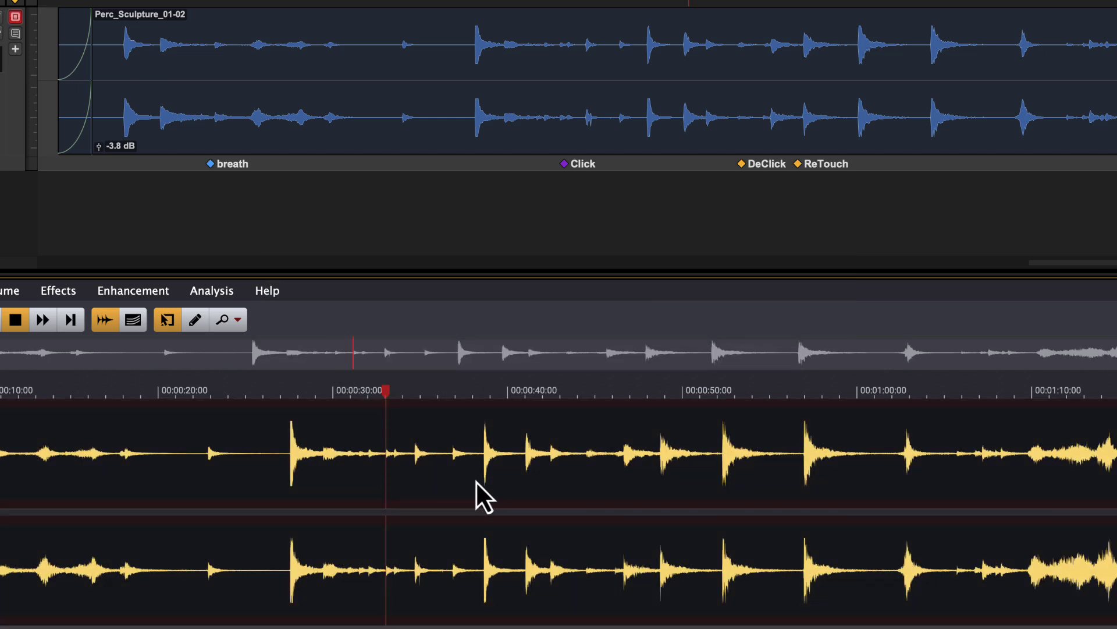
pyautogui.click(473, 484)
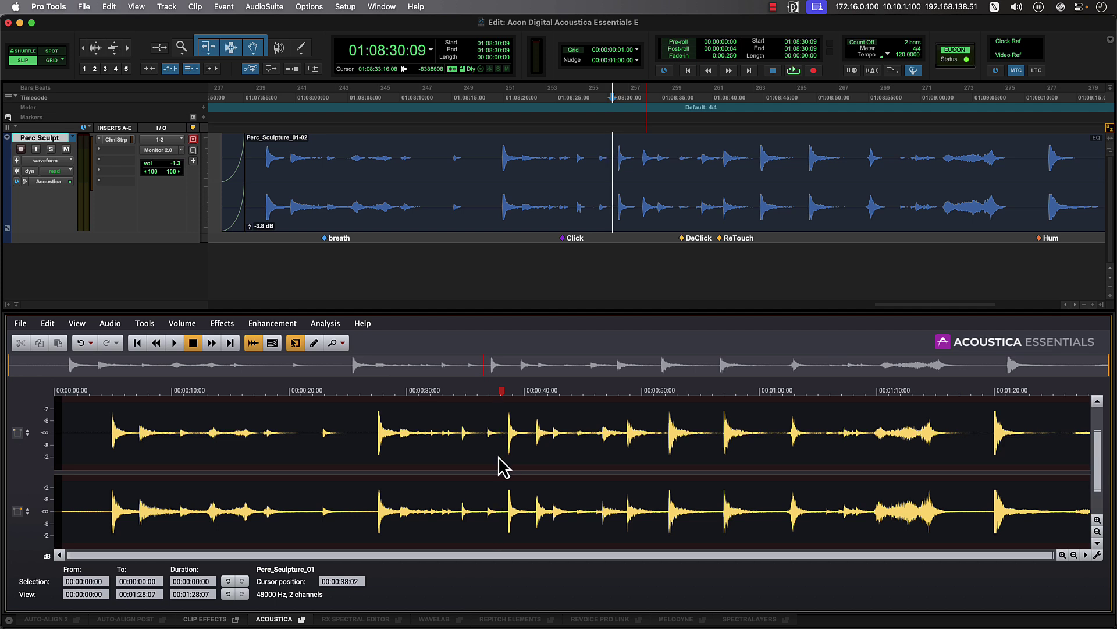
pyautogui.click(719, 168)
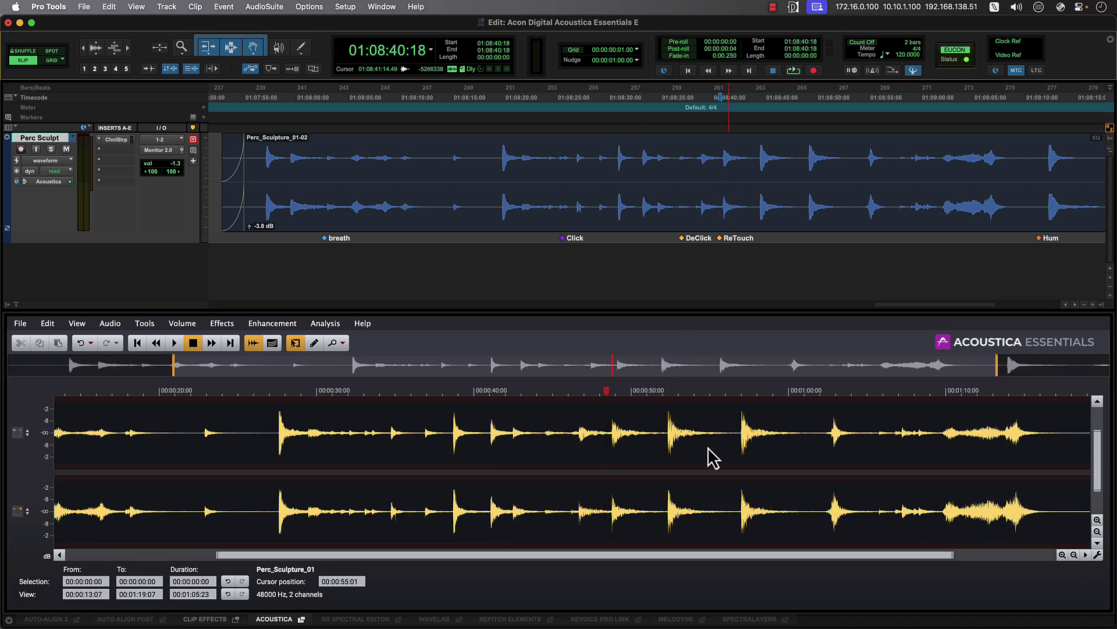
# - Show the clip as a zoomed-in spectrogram in a detached Acoustica window
pyautogui.click(272, 343)
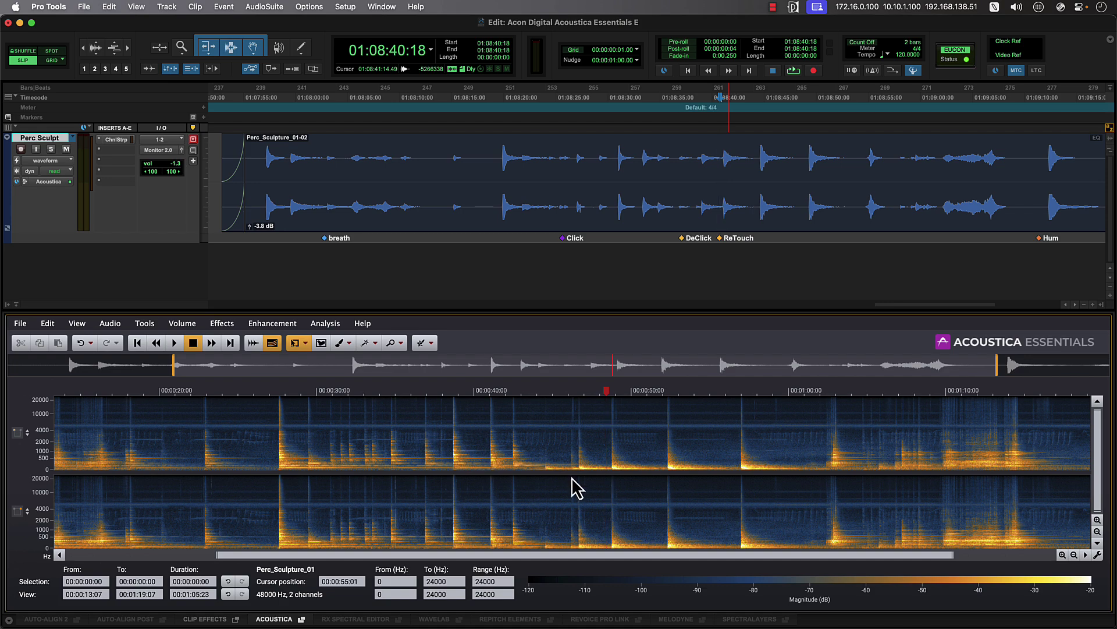
pyautogui.scroll(5, 573, 479)
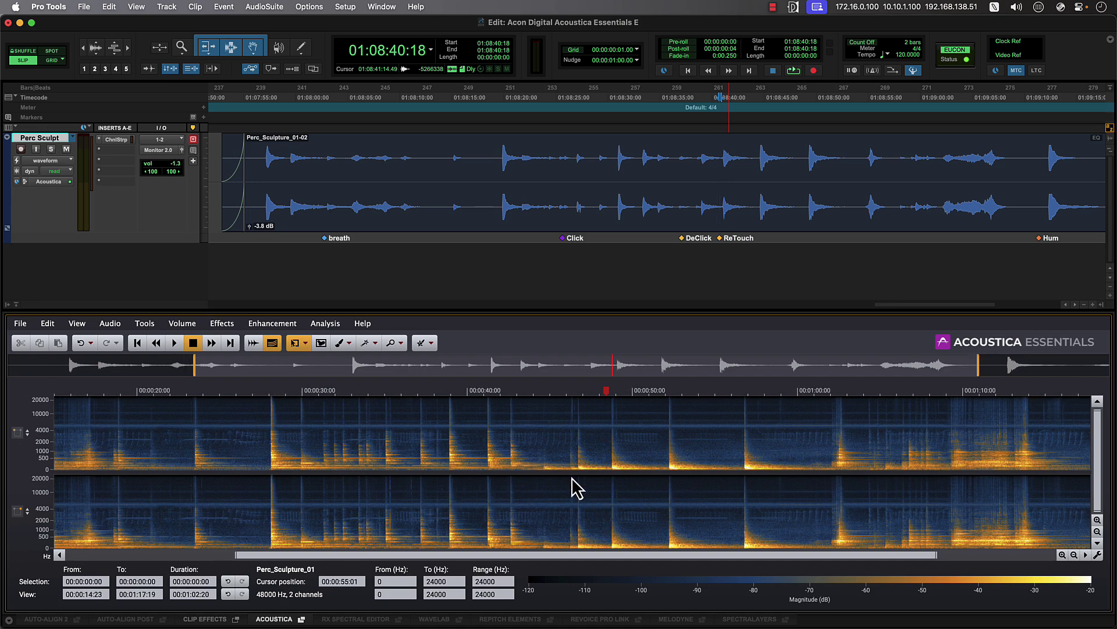
pyautogui.scroll(3, 808, 434)
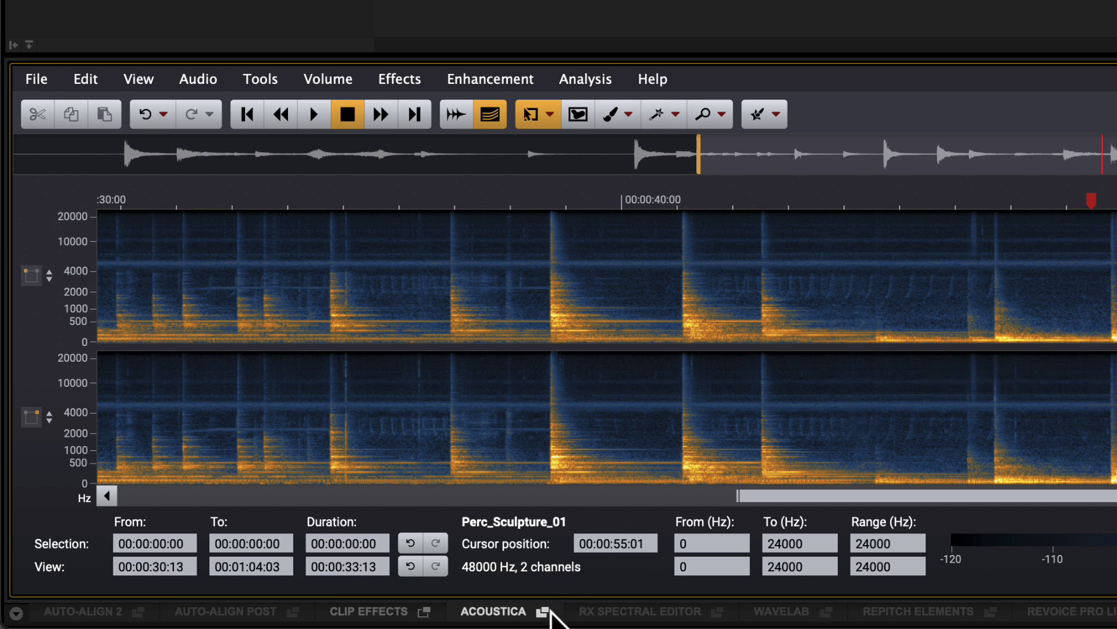
pyautogui.click(544, 611)
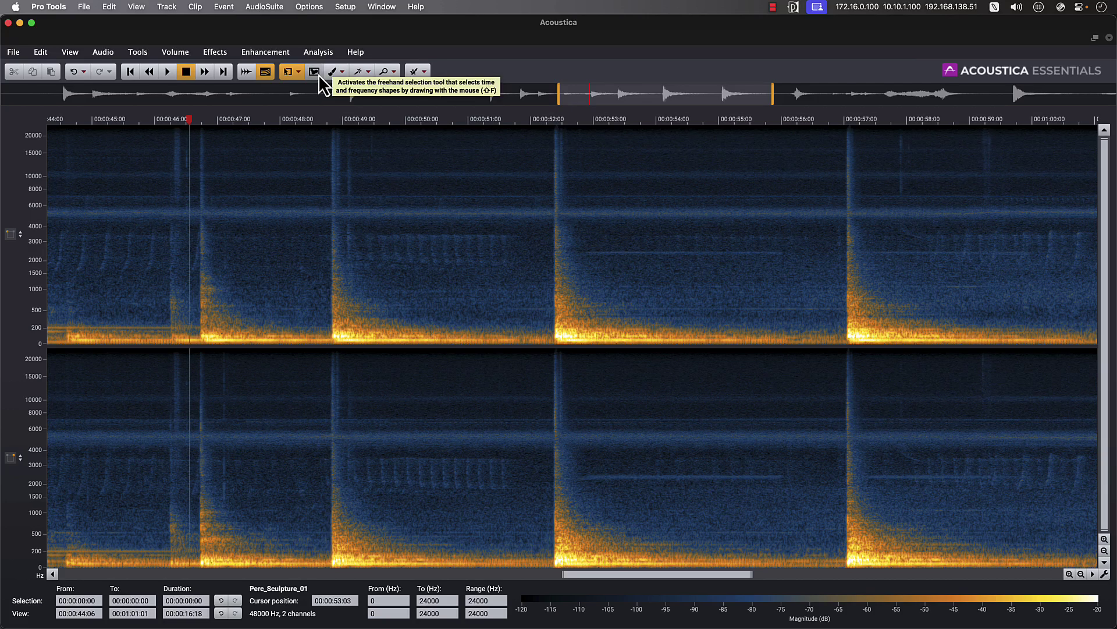
# - Trace a freehand outline around the 1375–4641 Hz ticking between 49 and 52 seconds
pyautogui.click(314, 72)
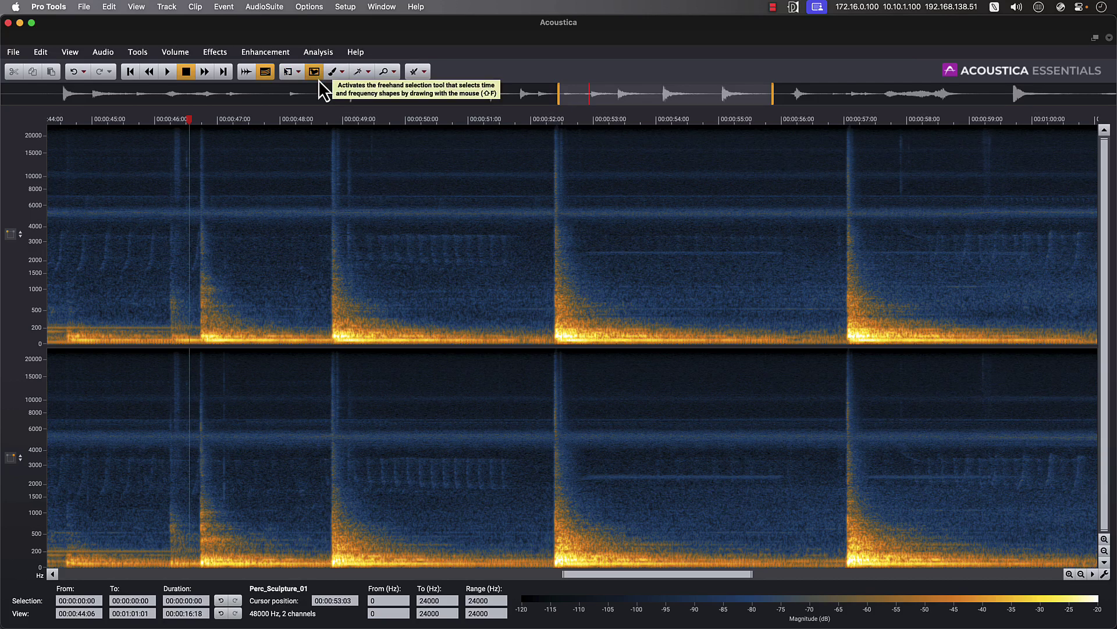
pyautogui.click(345, 227)
pyautogui.moveTo(409, 225); pyautogui.dragTo(533, 228)
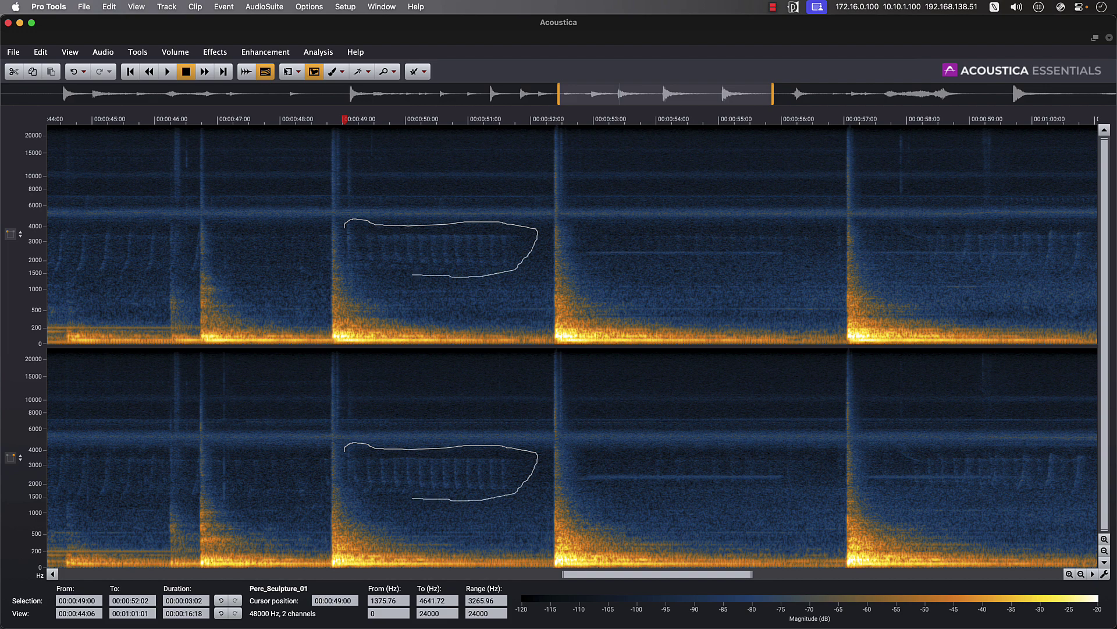
# - Close the freehand outline around the ticking noise and preview the passage
pyautogui.moveTo(345, 224); pyautogui.dragTo(345, 226)
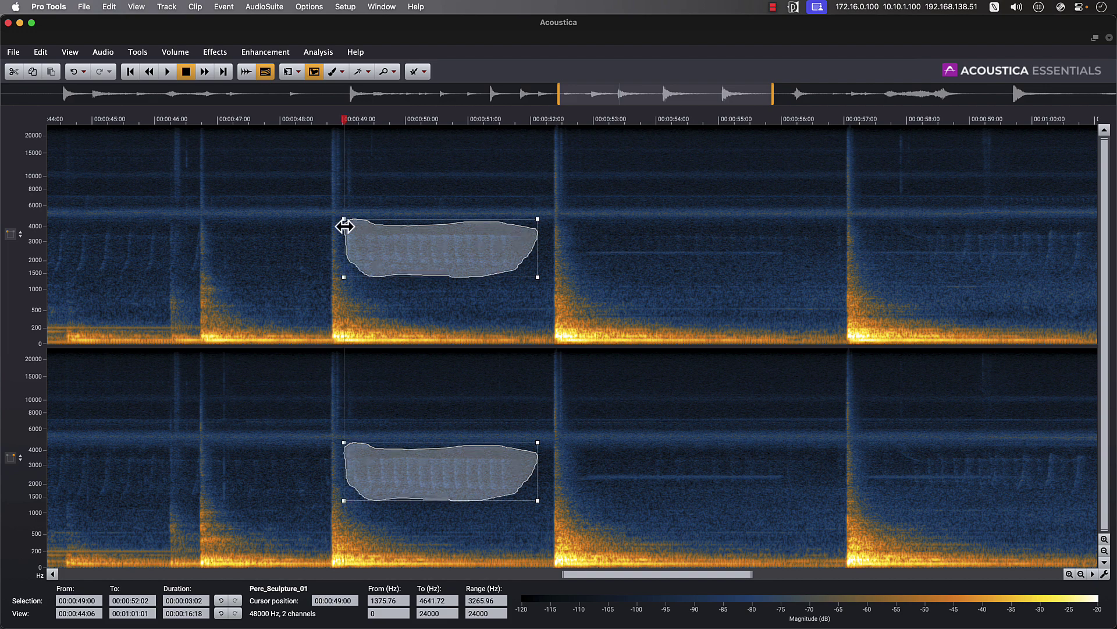
pyautogui.press('space')
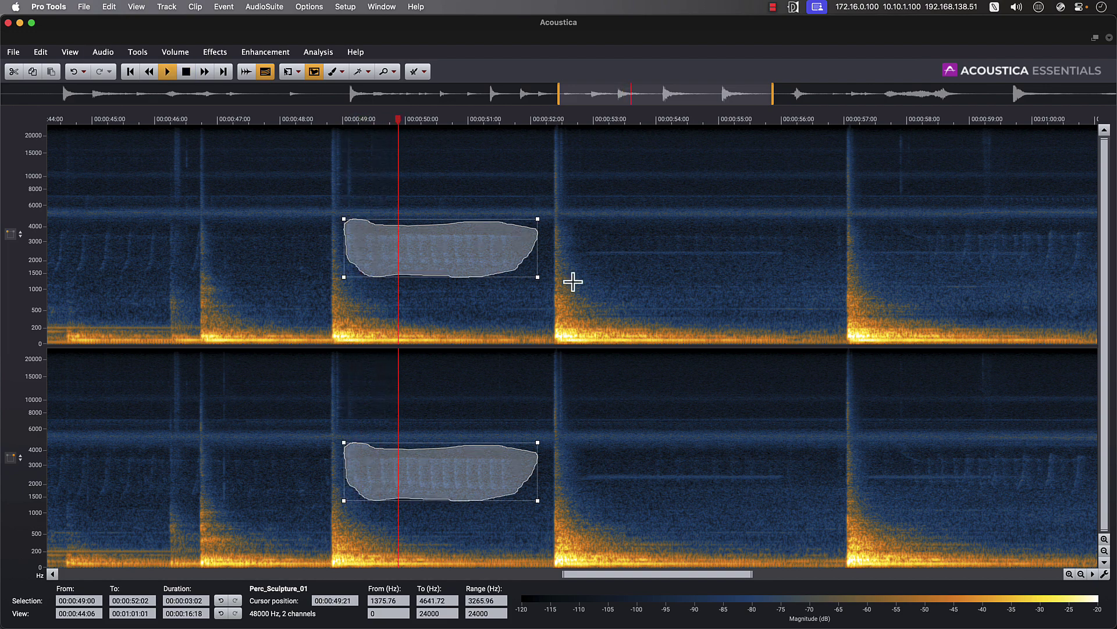
pyautogui.press('space')
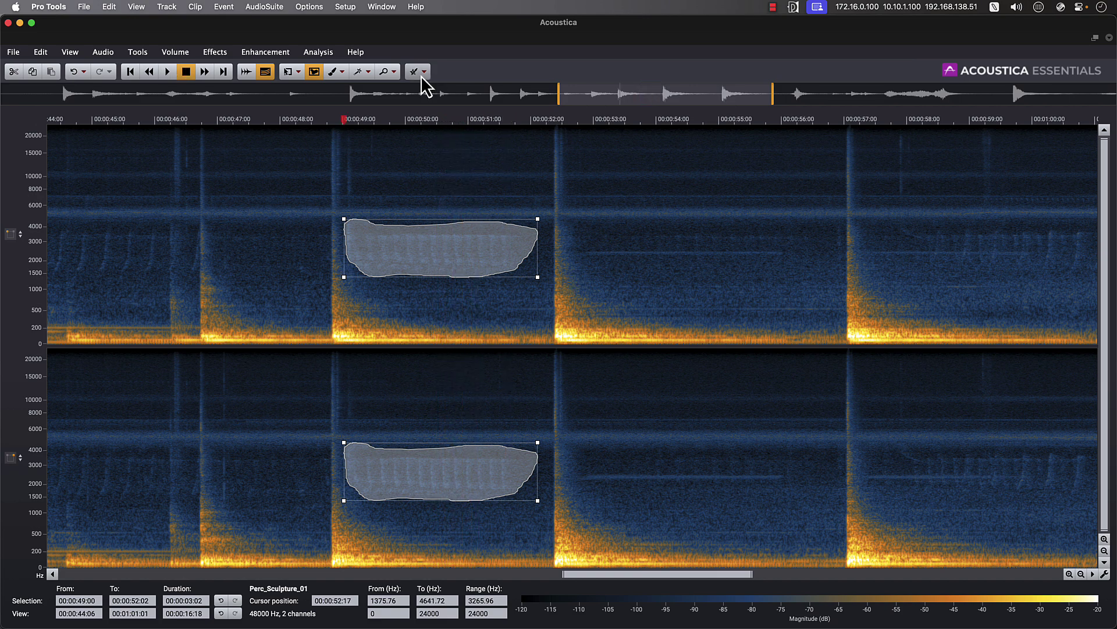
# - Retouch the outlined noise with the Replace method using a reference just after it, then listen
pyautogui.click(420, 76)
pyautogui.click(424, 73)
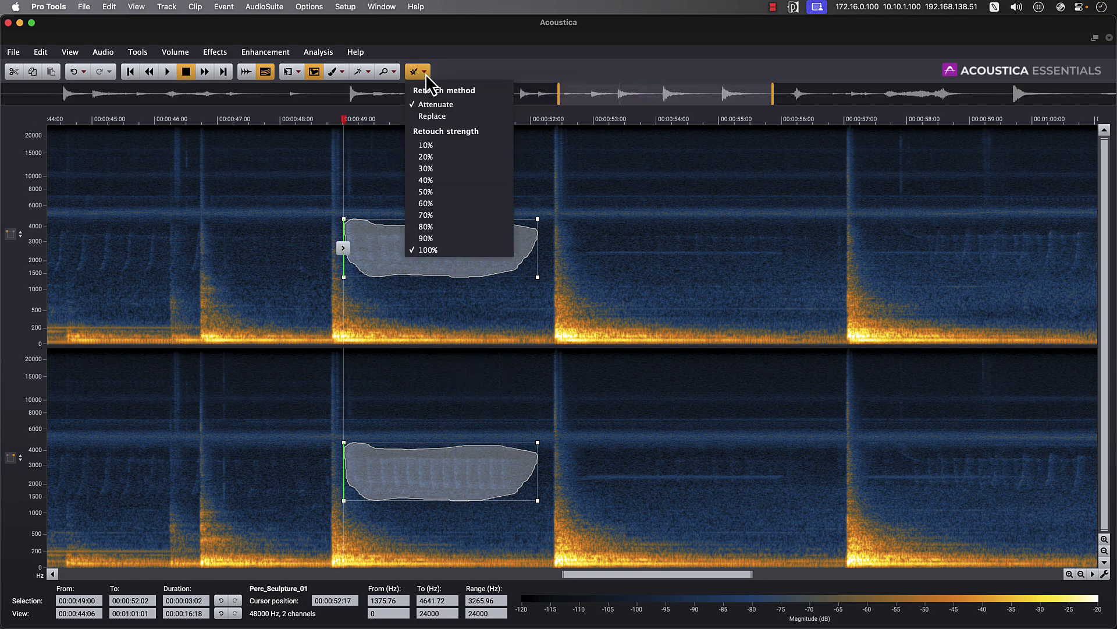
pyautogui.click(469, 115)
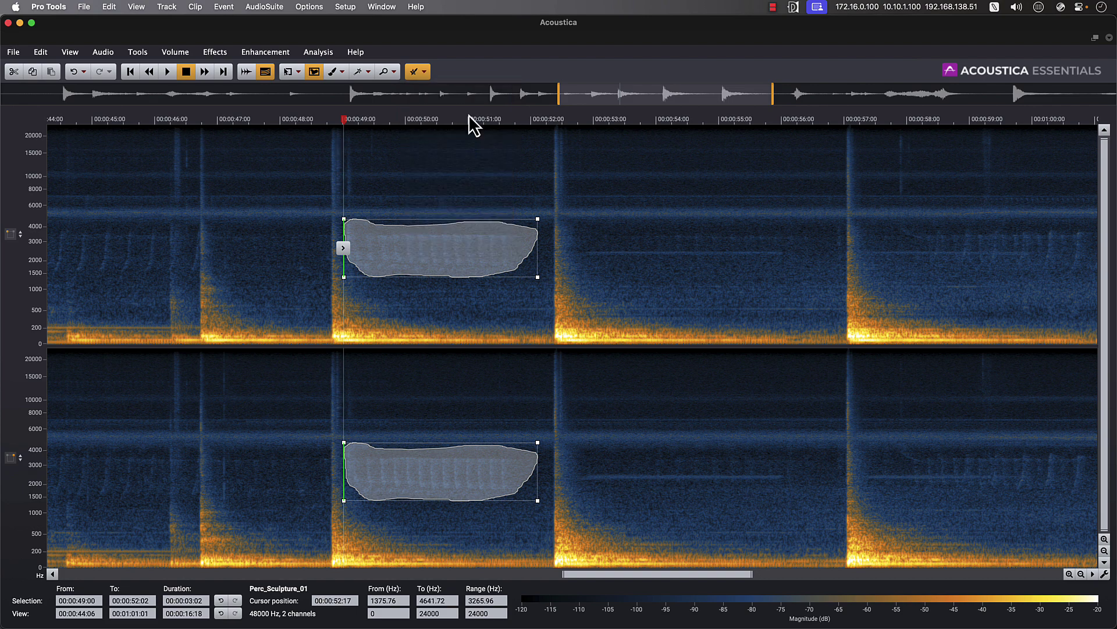
pyautogui.keyDown('ctrl'); pyautogui.click(671, 254); pyautogui.keyUp('ctrl')
pyautogui.moveTo(671, 254); pyautogui.dragTo(688, 258)
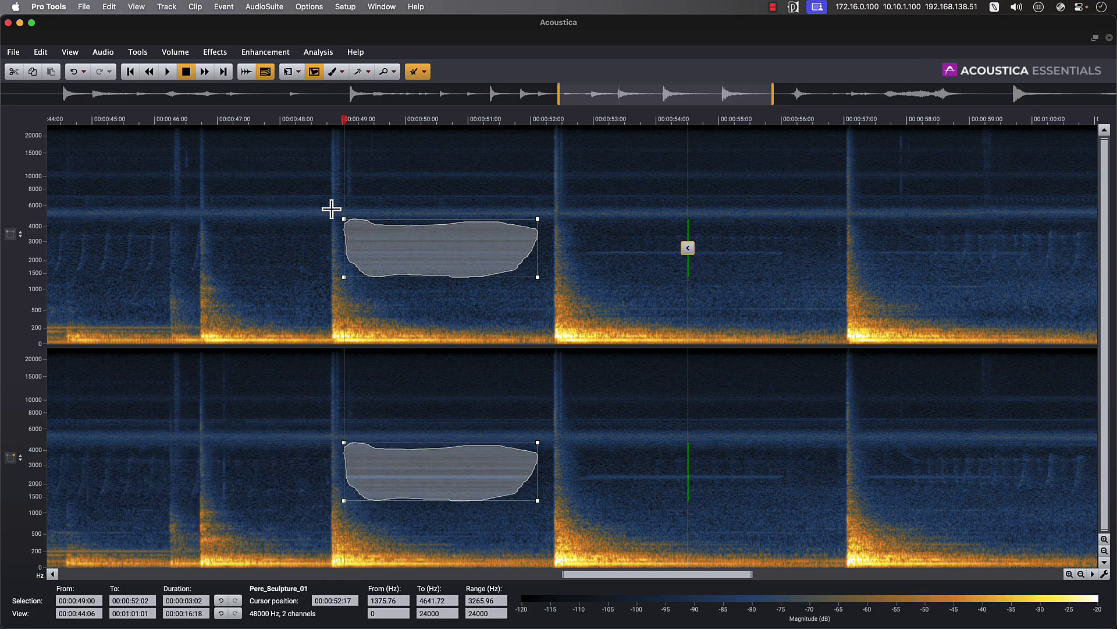
pyautogui.press('Delete')
pyautogui.press('space')
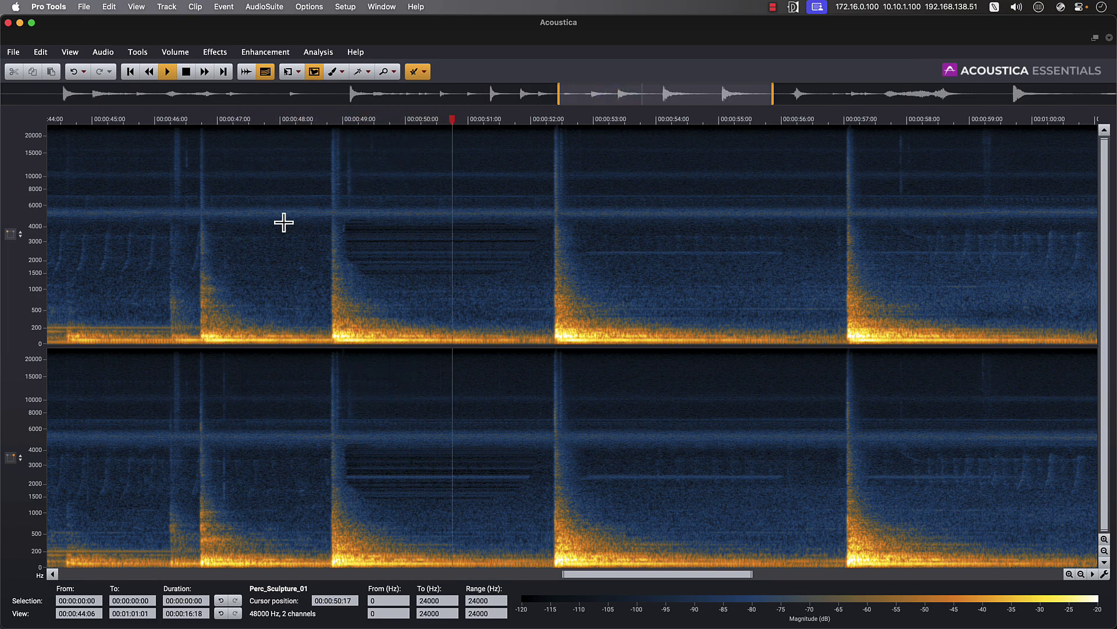
pyautogui.press('space')
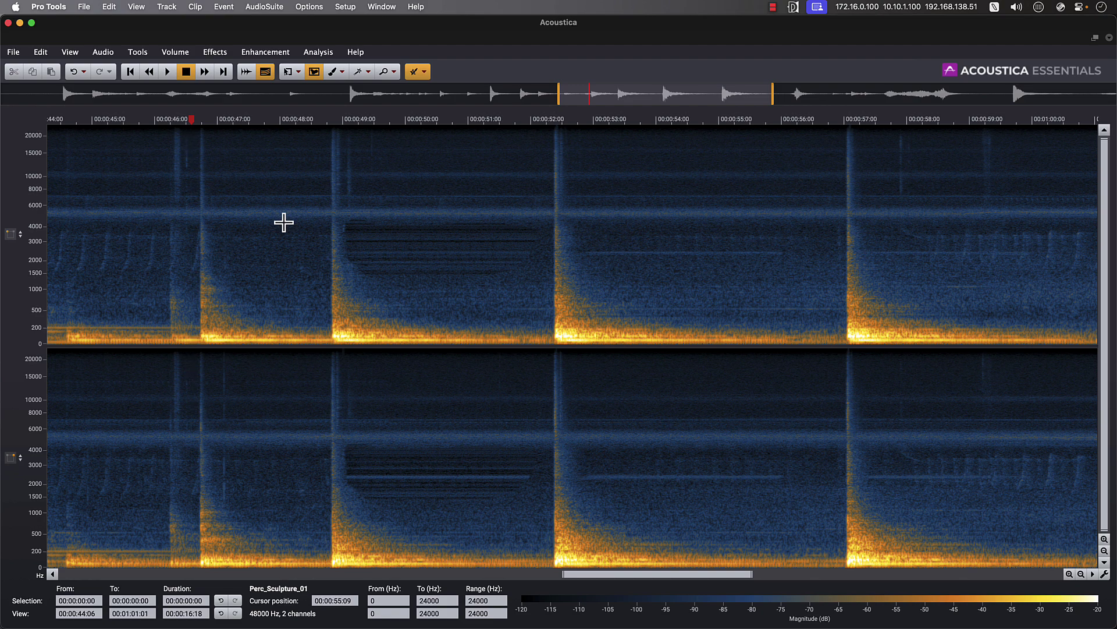
# - Select 45–48 seconds in the waveform and preview DeClick with Solo noise enabled
pyautogui.click(246, 72)
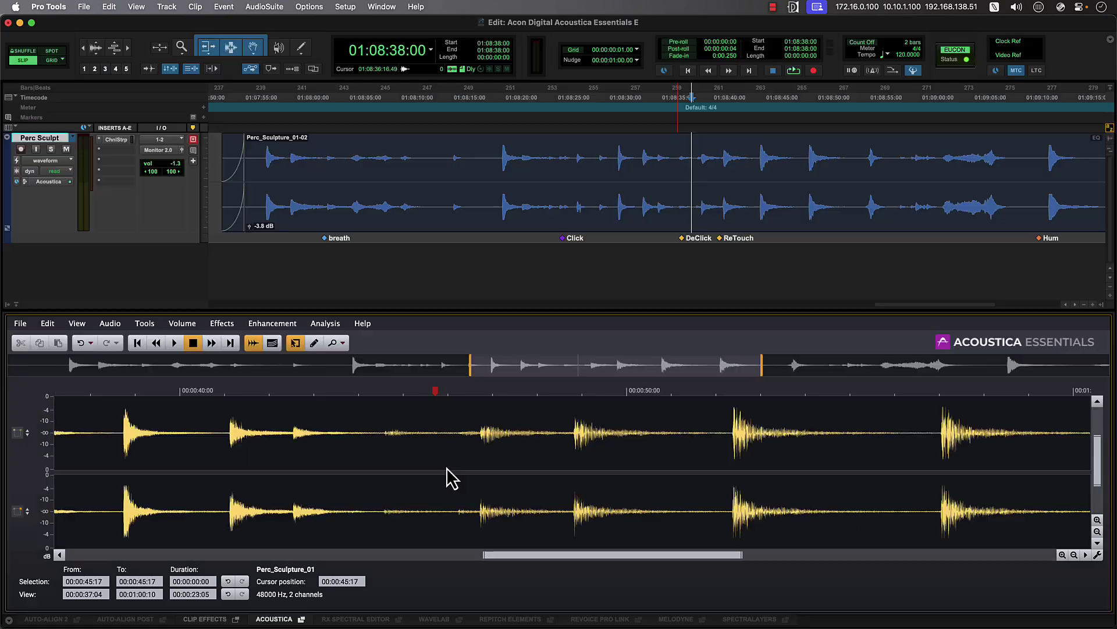
pyautogui.moveTo(436, 477); pyautogui.dragTo(571, 498)
pyautogui.click(272, 323)
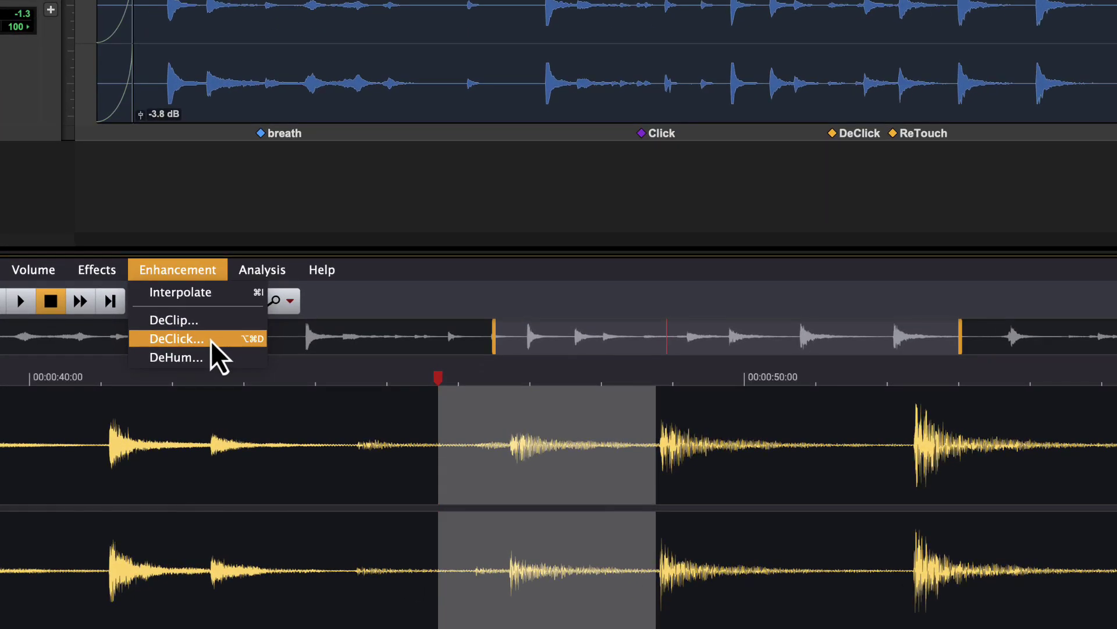
pyautogui.click(211, 341)
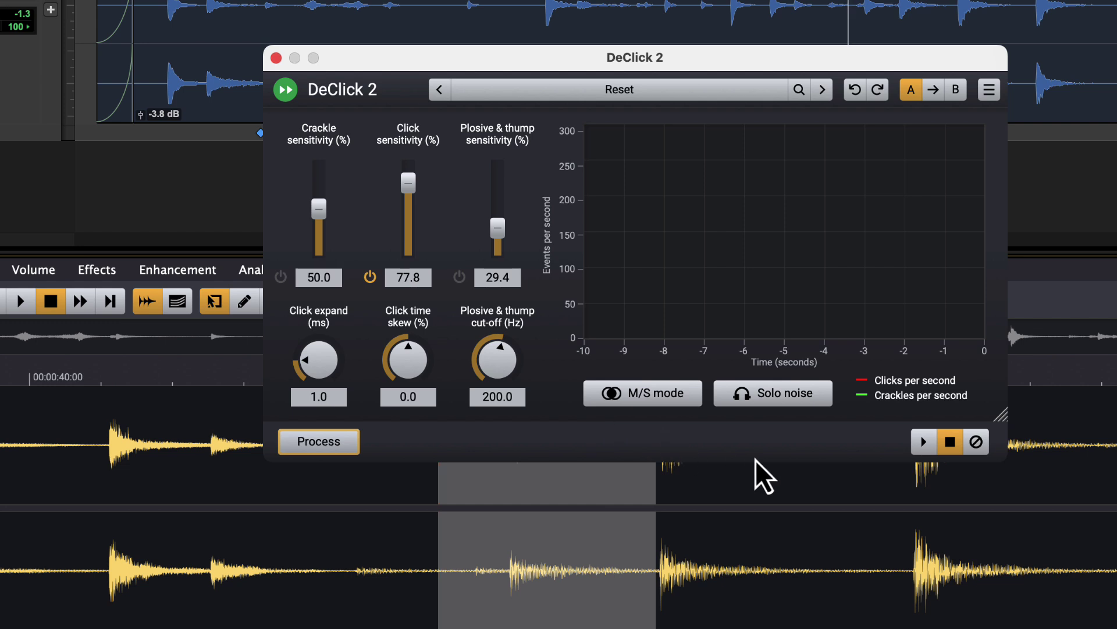
pyautogui.click(797, 400)
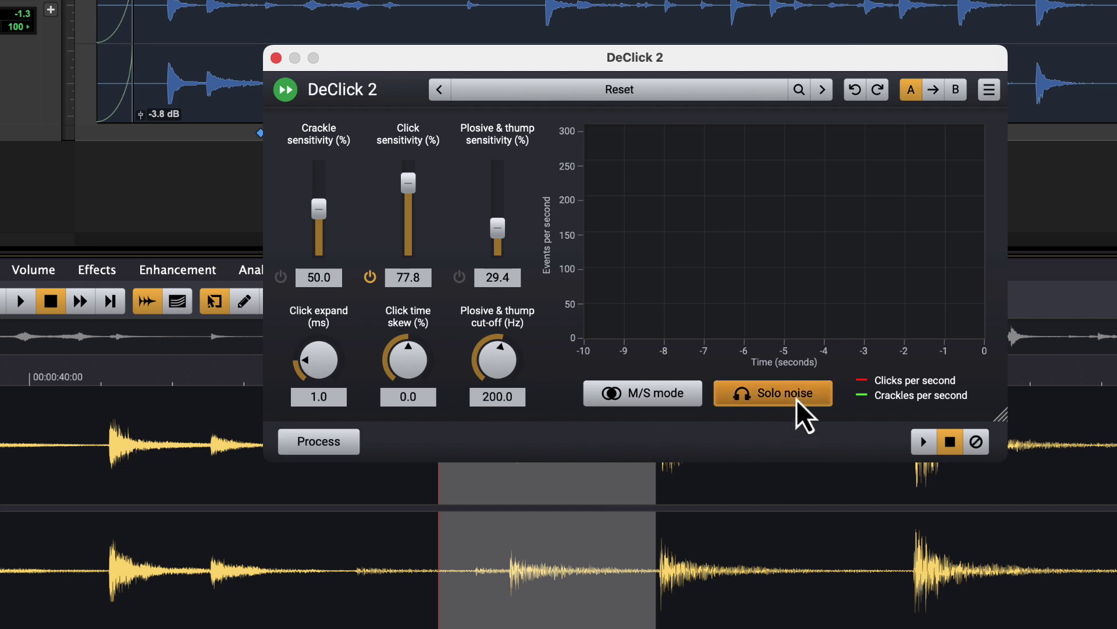
pyautogui.click(924, 442)
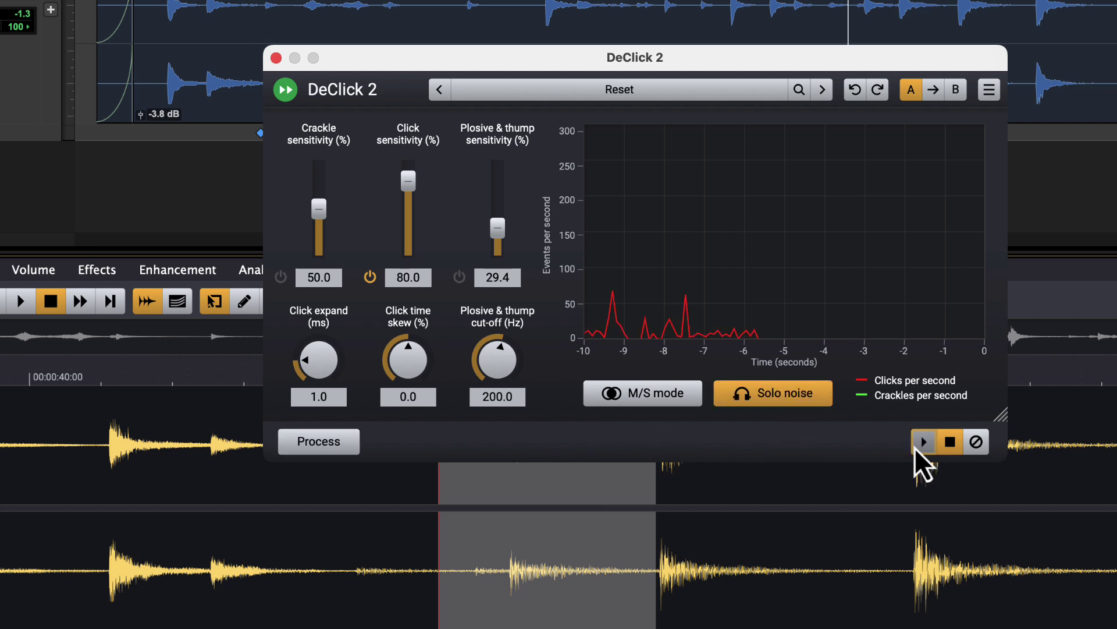
pyautogui.click(951, 448)
# - Close DeClick and play the clip from a new start point
pyautogui.press('Escape')
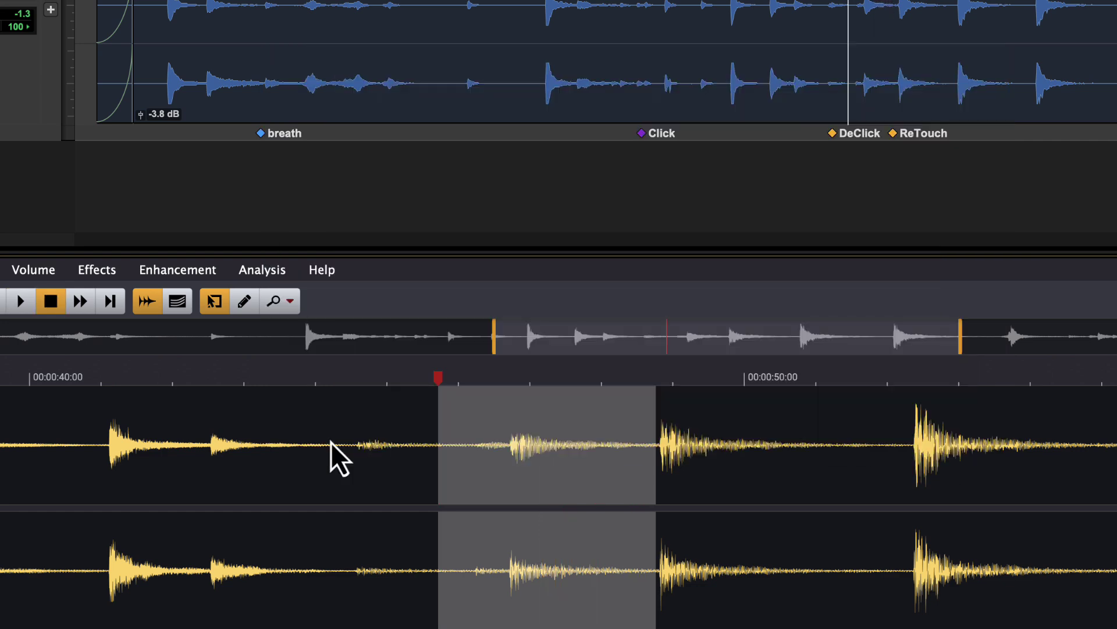
pyautogui.click(413, 505)
pyautogui.press('space')
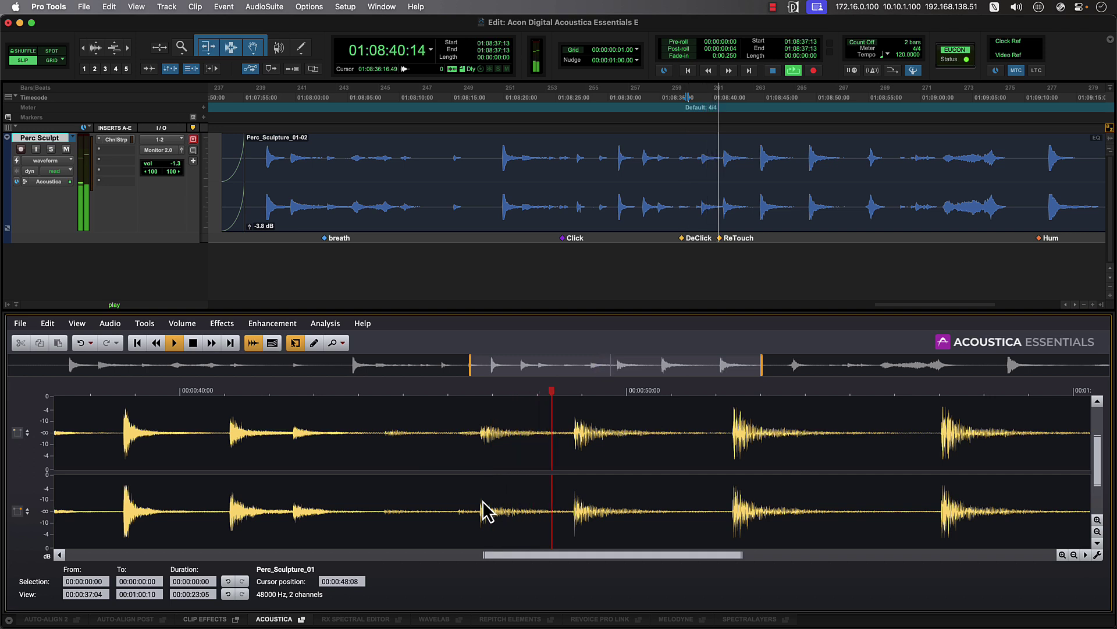
# - In spectrogram view, rectangle-select the 4347–7396 Hz band from about 46 to 53 seconds
pyautogui.press('space')
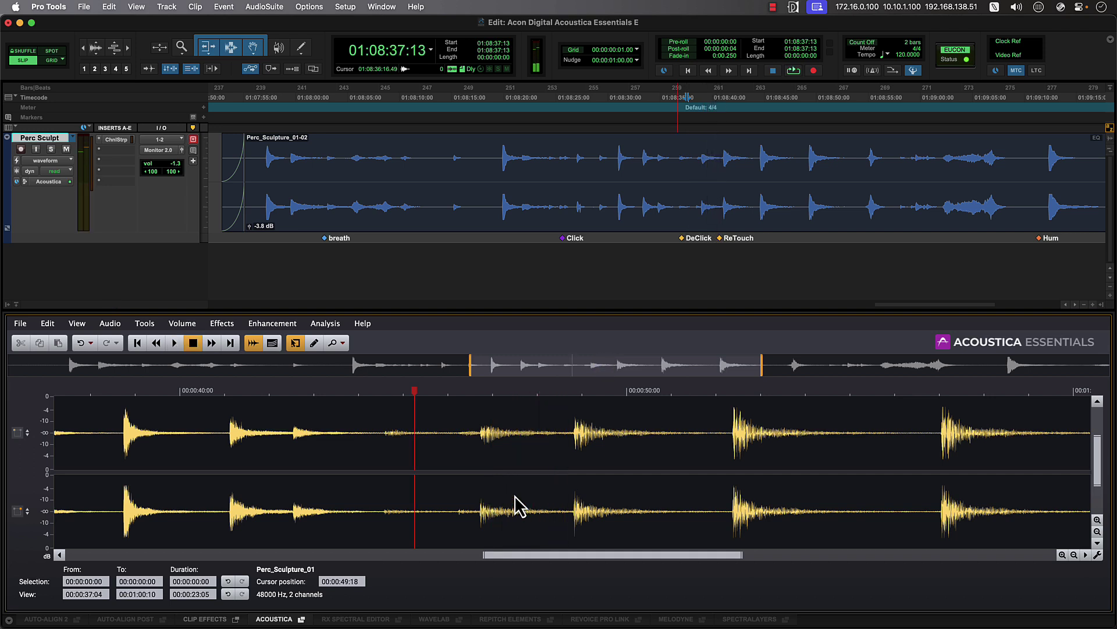
pyautogui.click(275, 344)
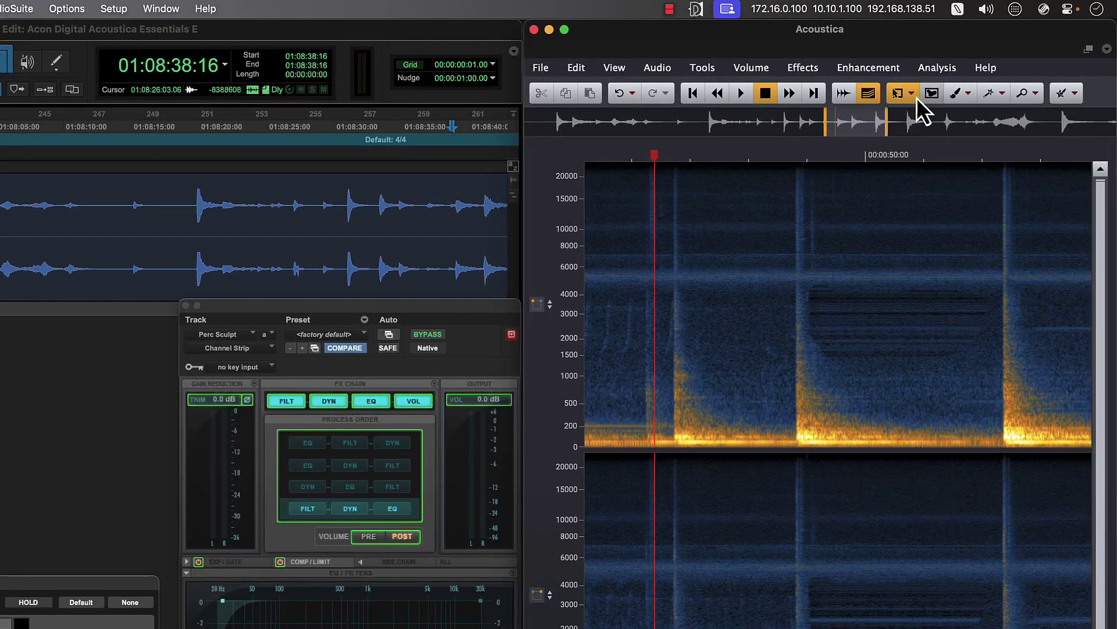
pyautogui.click(912, 93)
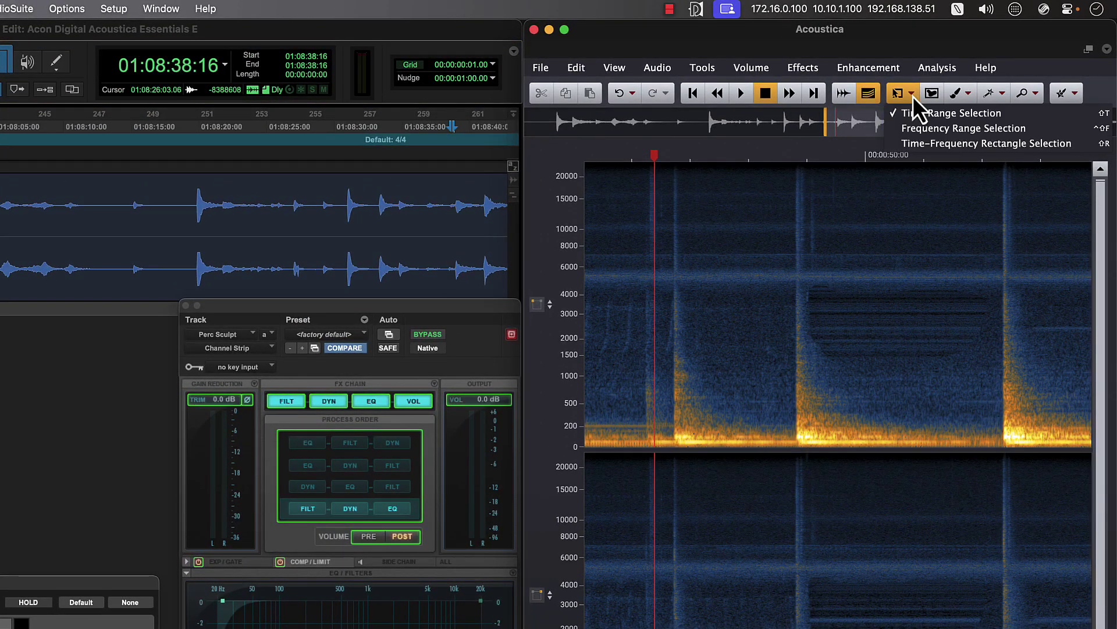
pyautogui.click(969, 148)
pyautogui.moveTo(664, 252)
pyautogui.mouseDown()
pyautogui.moveTo(798, 288)
pyautogui.moveTo(1042, 291)
pyautogui.moveTo(1030, 289)
pyautogui.mouseUp()
# - Retouch the selected band with Attenuate at 80% strength and listen back
pyautogui.click(1061, 98)
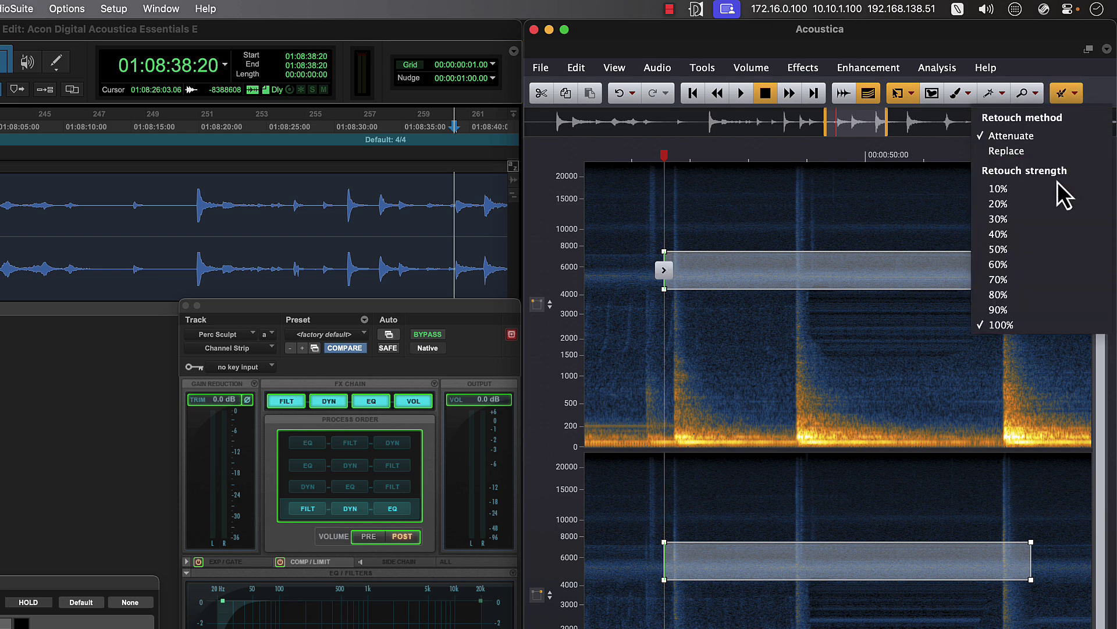
pyautogui.click(1037, 295)
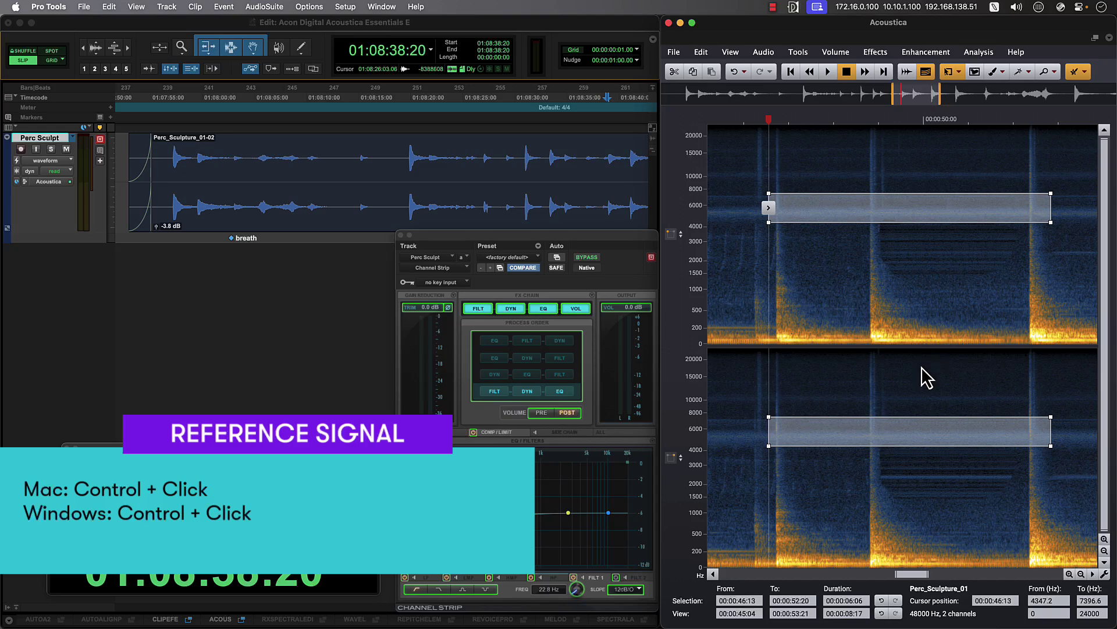
pyautogui.keyDown('ctrl'); pyautogui.click(909, 408); pyautogui.keyUp('ctrl')
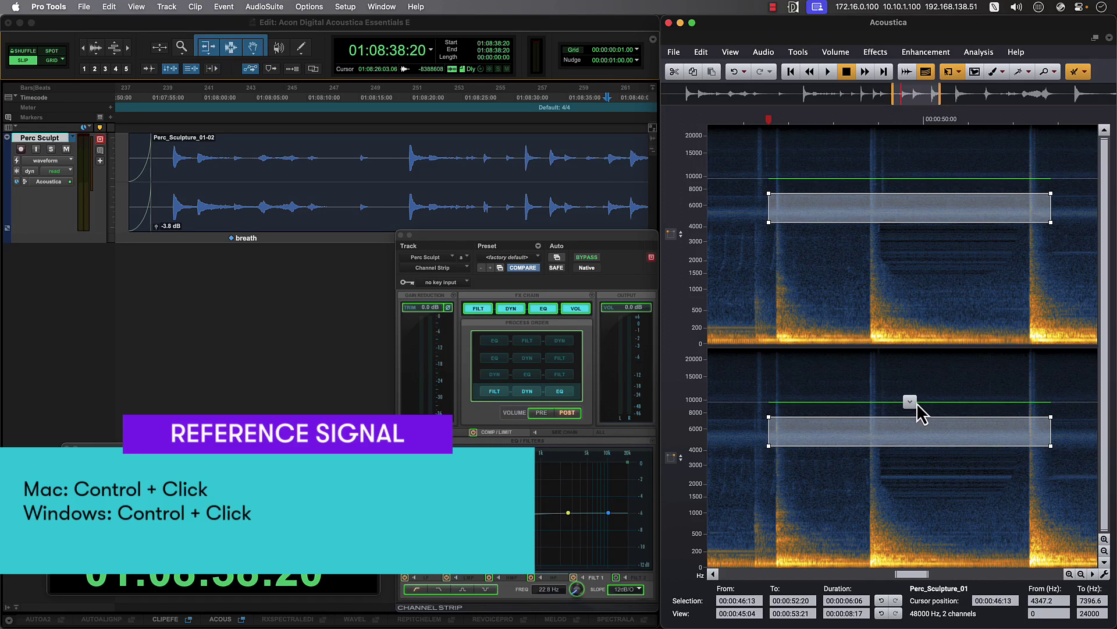
pyautogui.click(752, 204)
pyautogui.press('space')
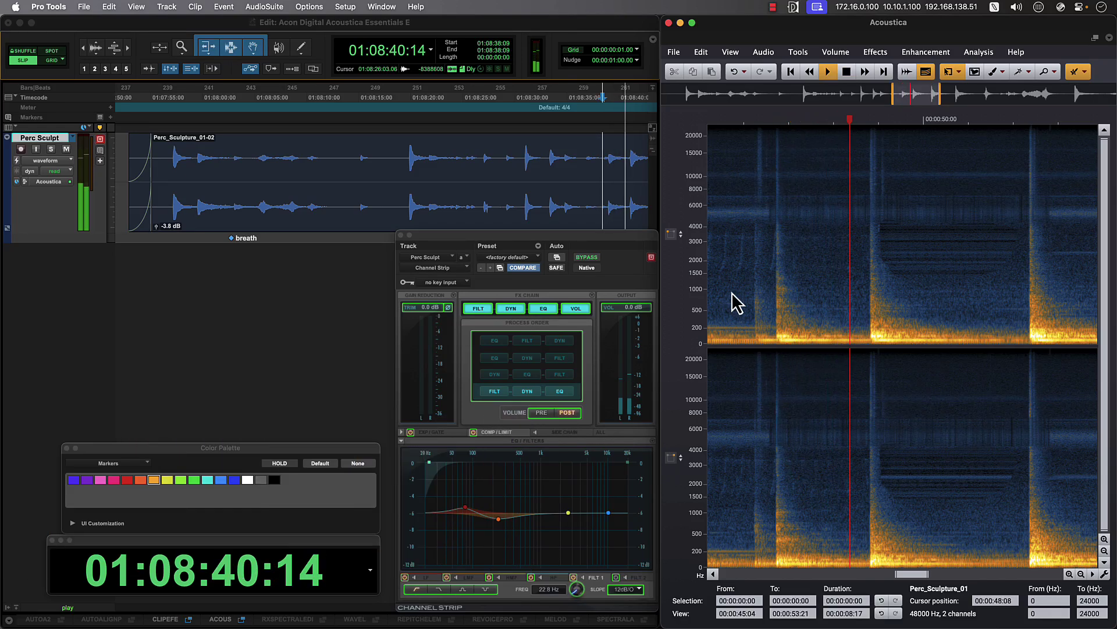
pyautogui.press('space')
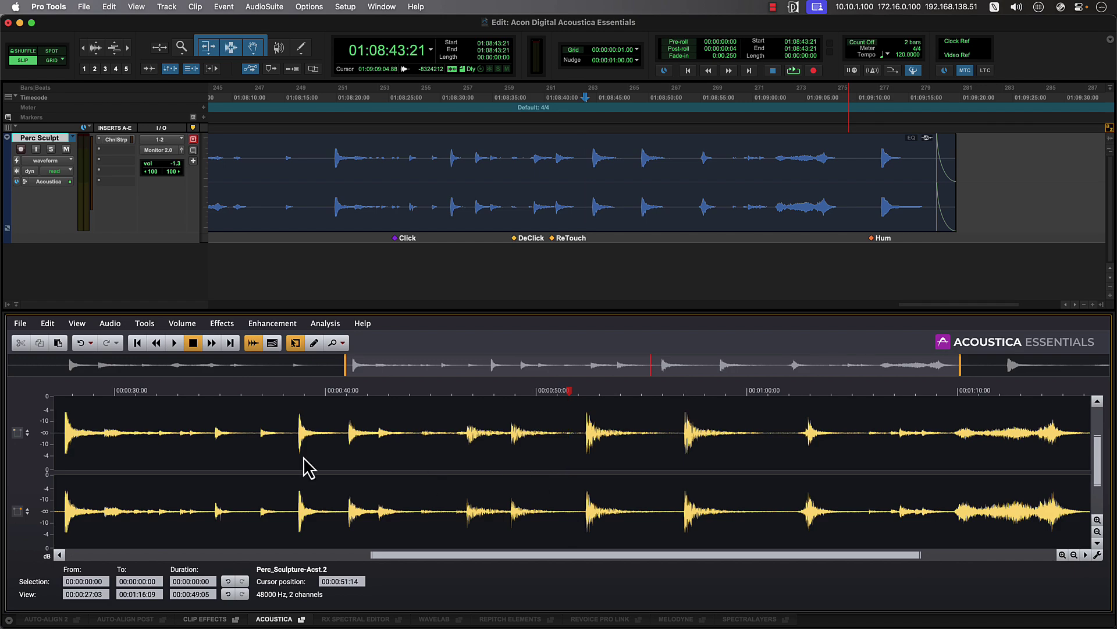
# - Render the Acoustica edits into Perc_Sculpture_01 and reopen the rendered clip in Acoustica
pyautogui.click(48, 324)
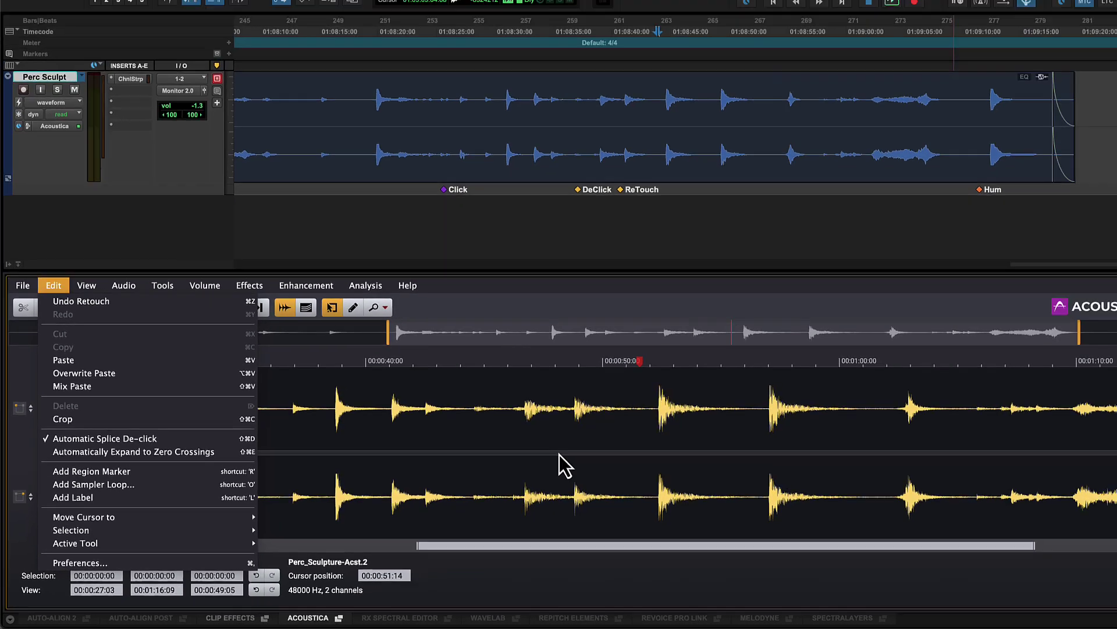
pyautogui.click(1019, 0)
pyautogui.rightClick(633, 220)
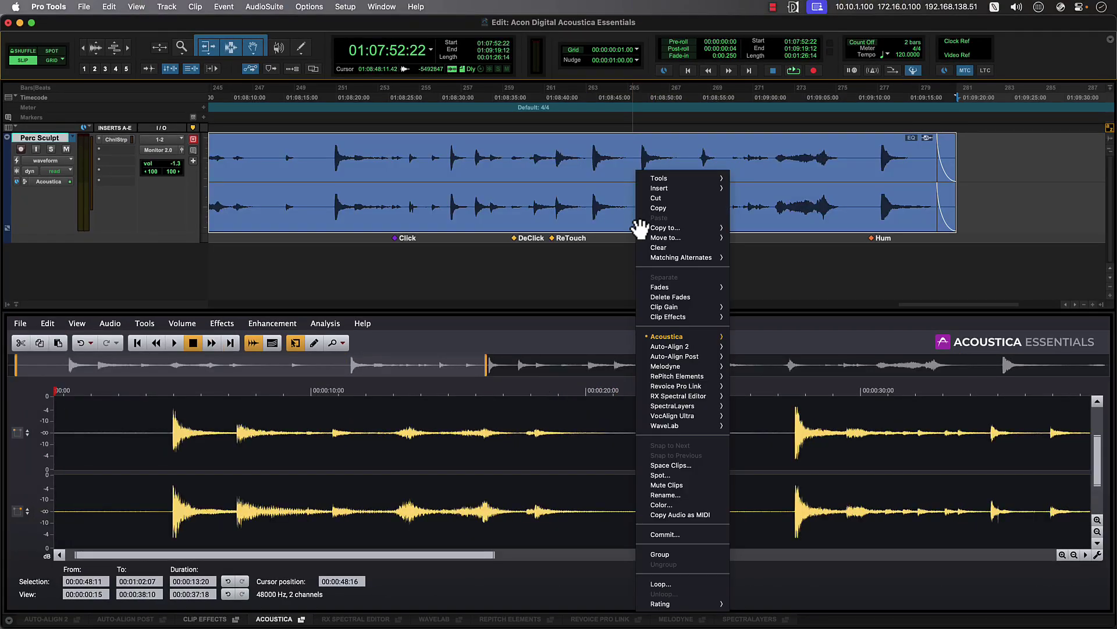
pyautogui.moveTo(719, 337)
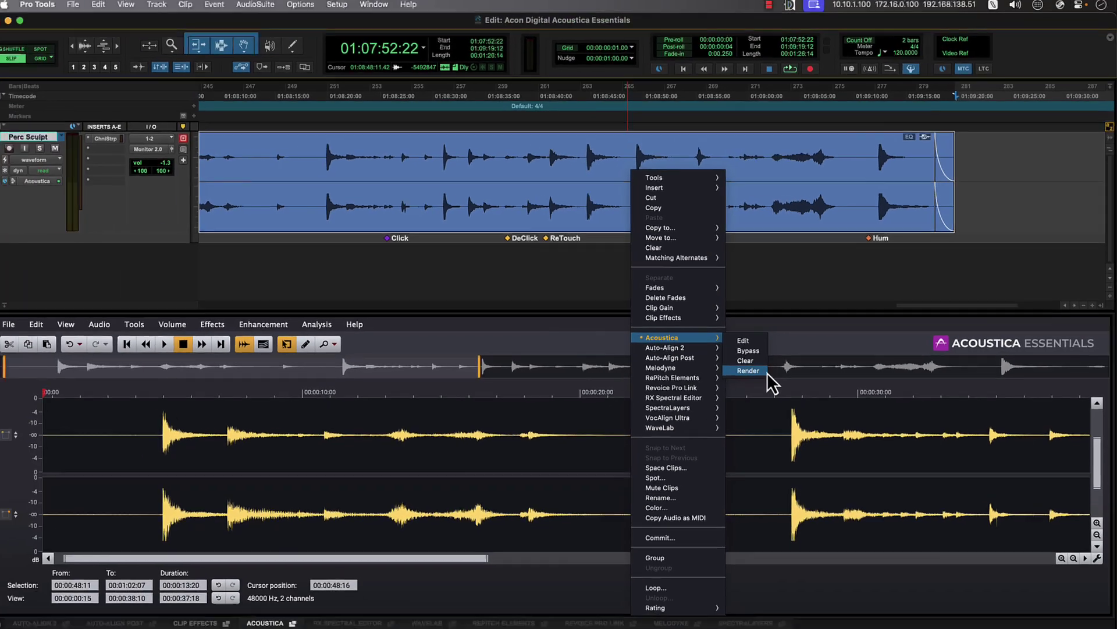
pyautogui.click(352, 531)
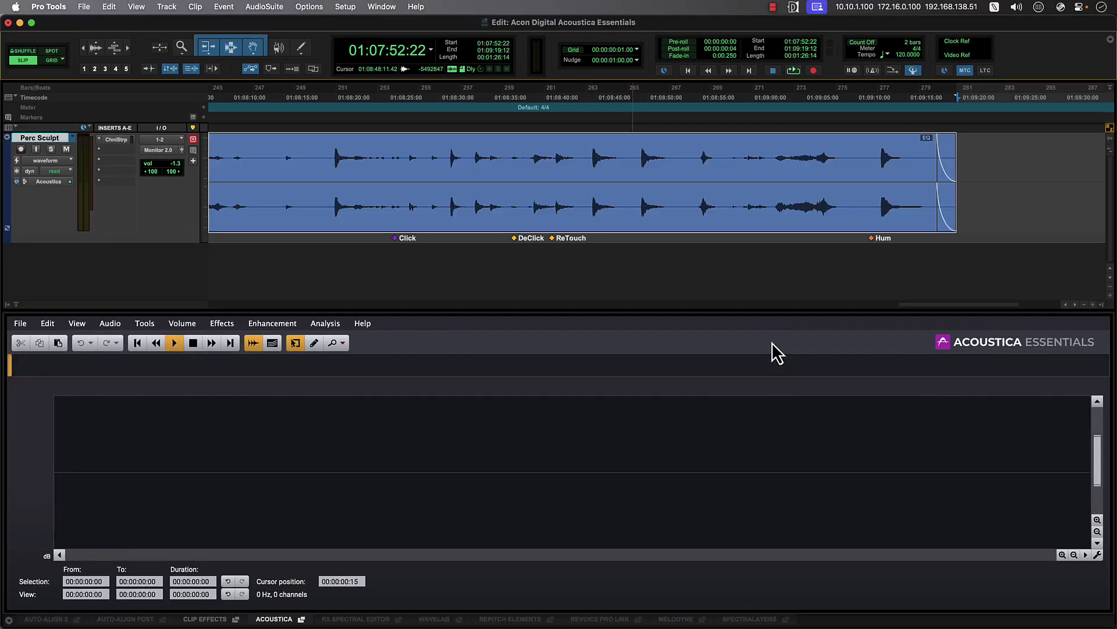
pyautogui.rightClick(686, 227)
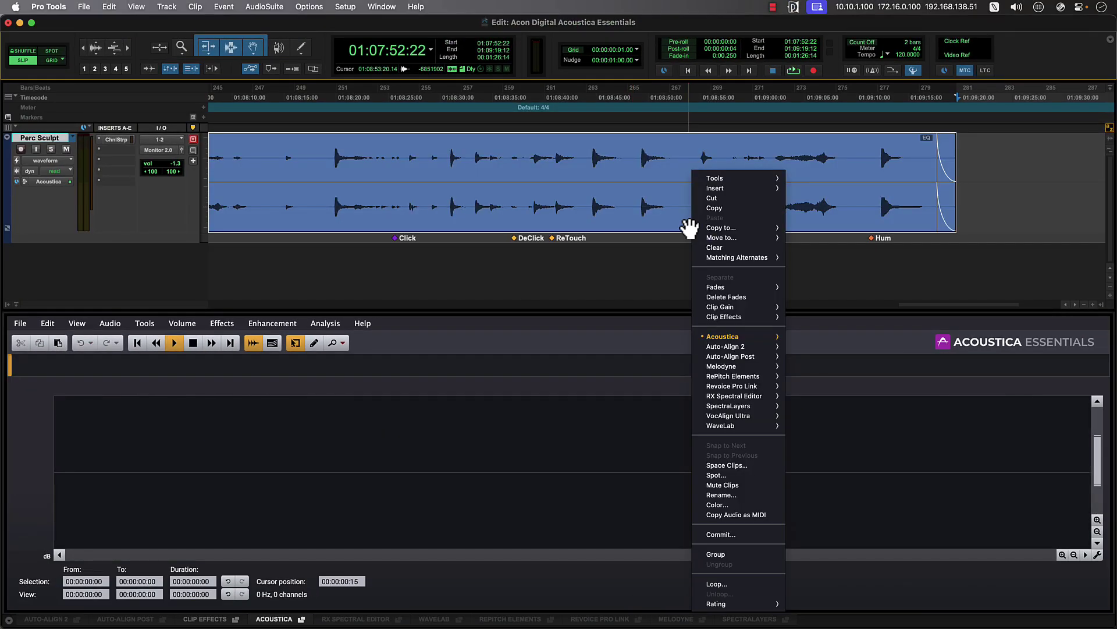
pyautogui.click(806, 349)
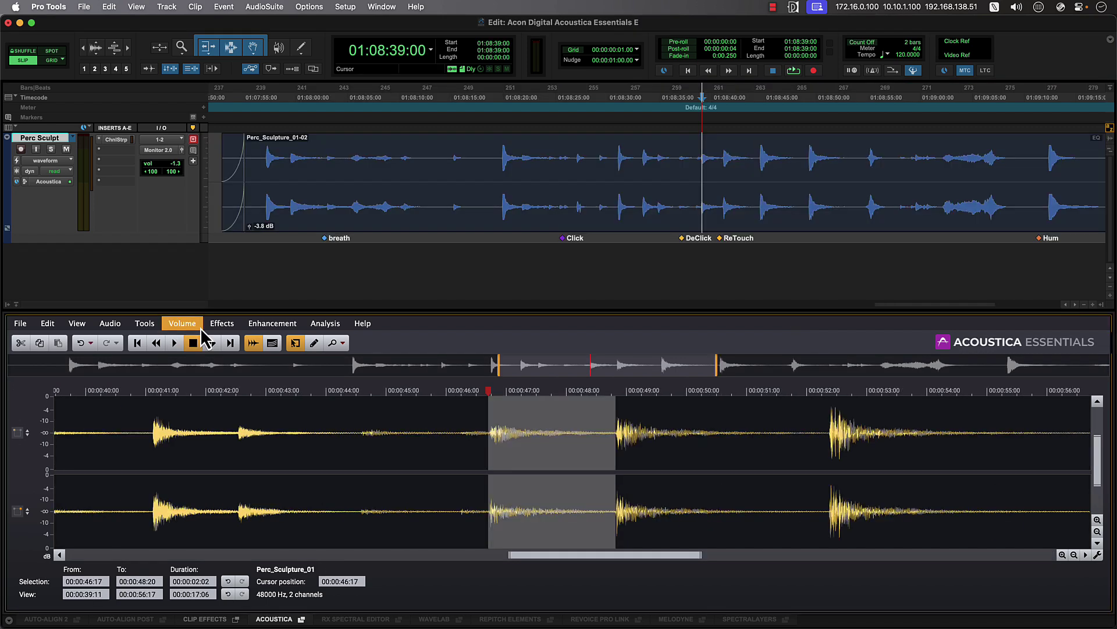
# - Normalize the selected hit to a -5 dB true-peak target, then select the stretch after it
pyautogui.click(185, 324)
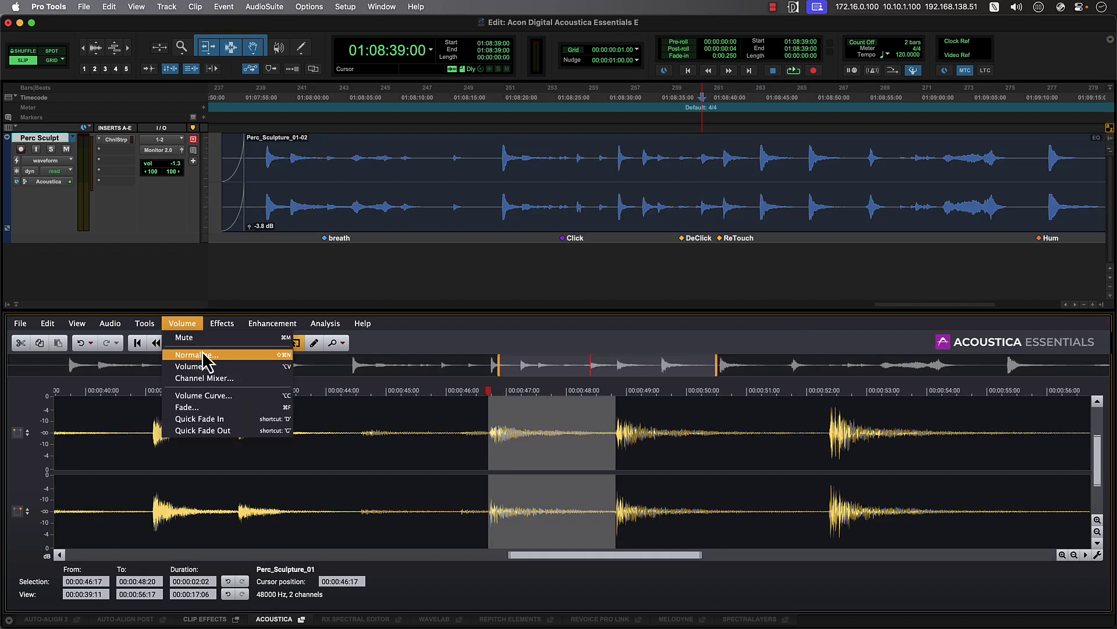
pyautogui.click(196, 355)
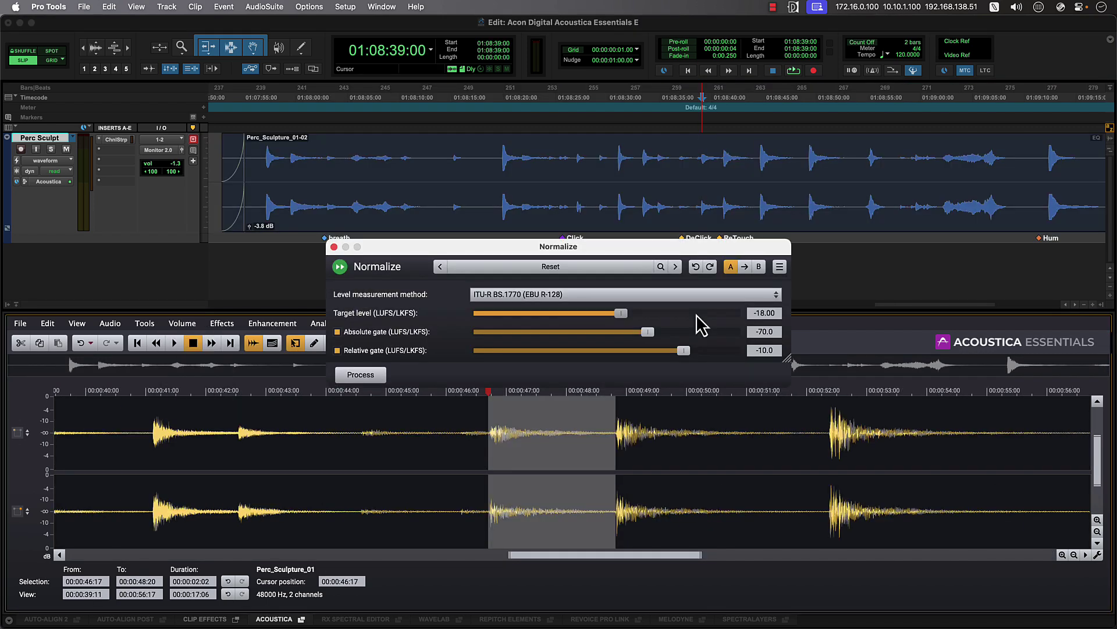
pyautogui.click(690, 294)
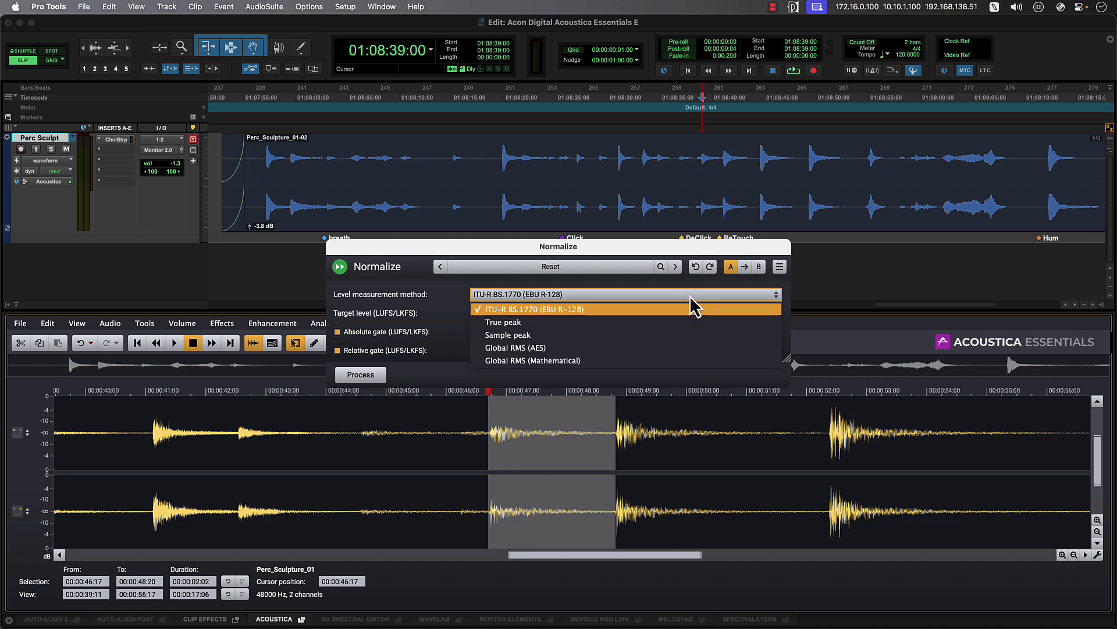
pyautogui.click(689, 322)
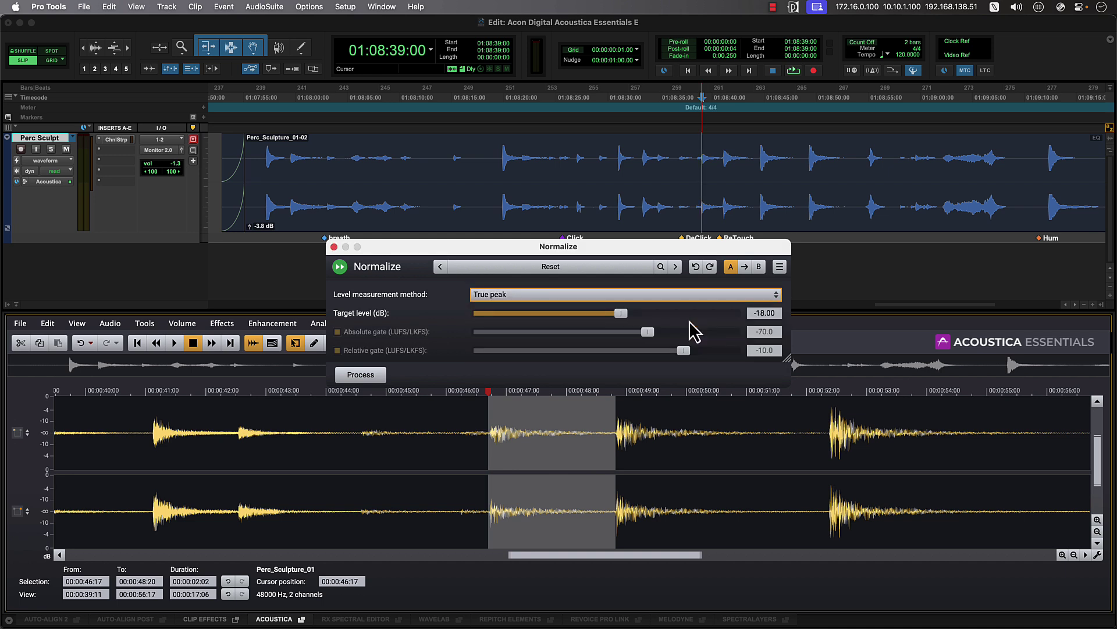
pyautogui.click(765, 317)
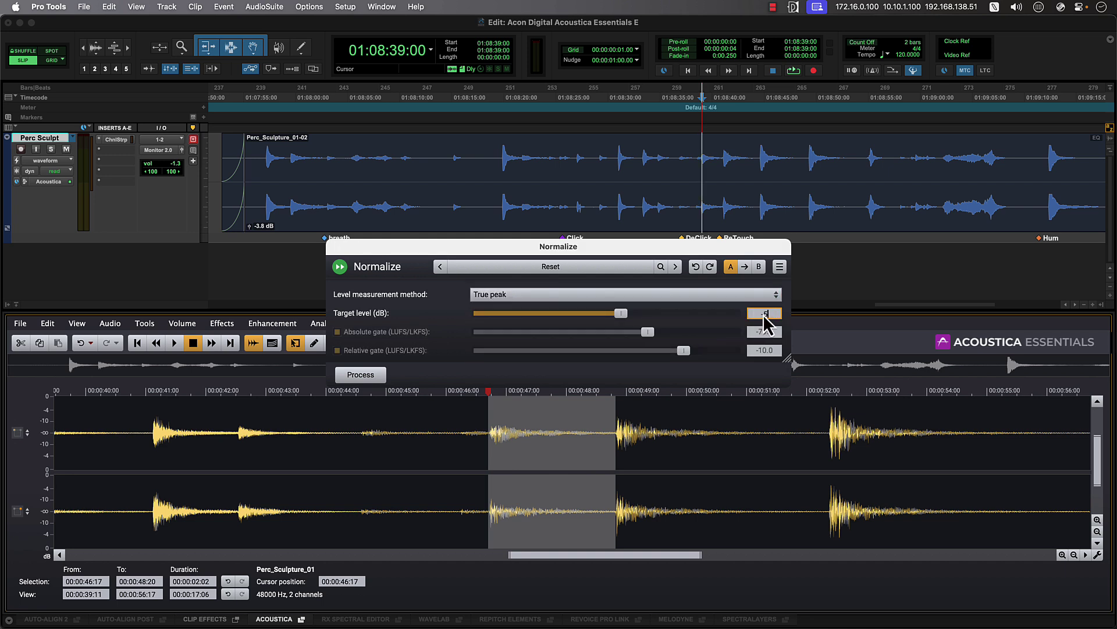
pyautogui.write('-5')
pyautogui.press('Return')
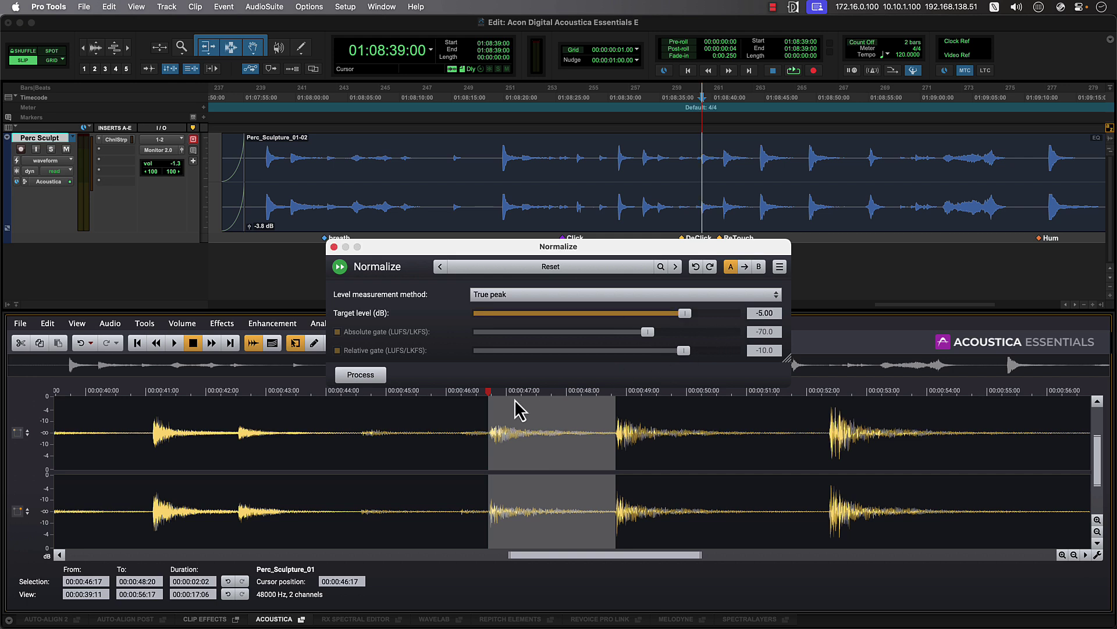
pyautogui.click(366, 376)
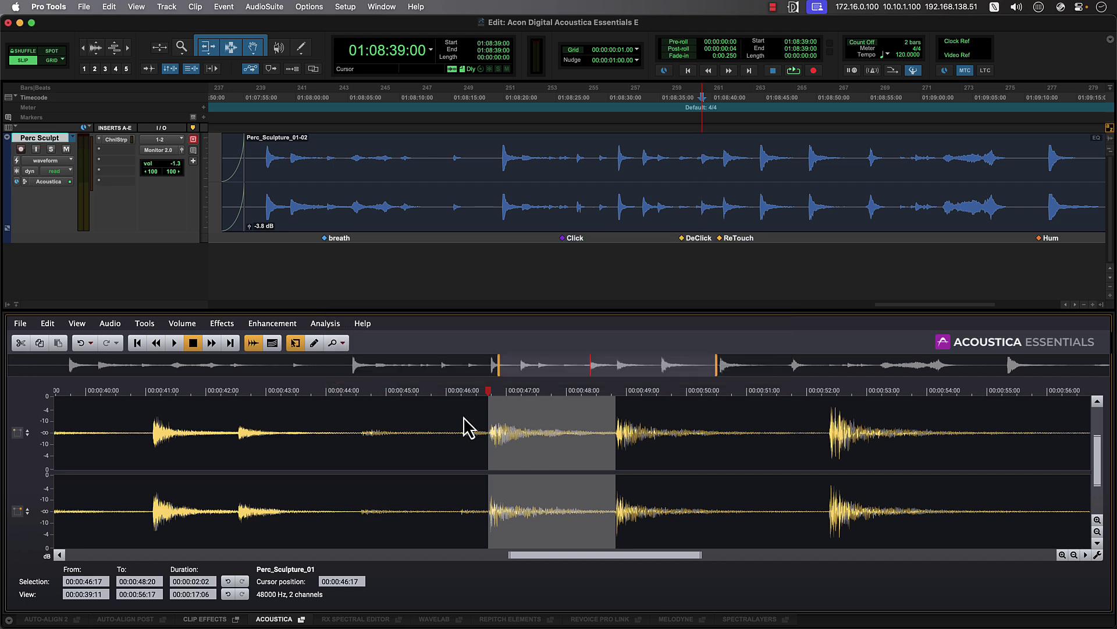
pyautogui.doubleClick(637, 476)
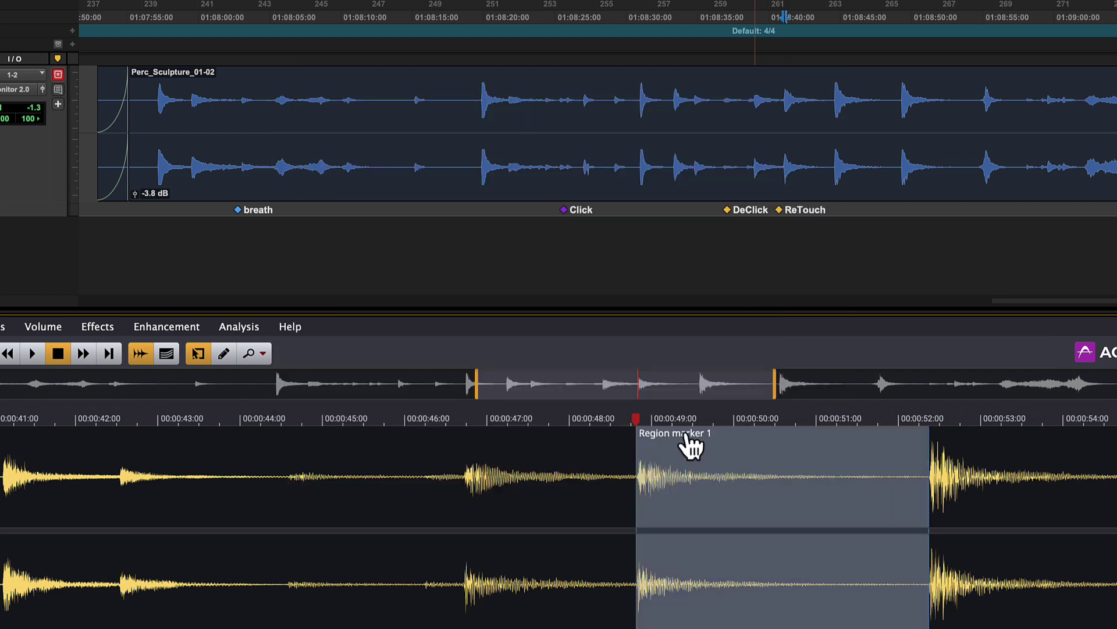
# - Rename the first region marker 'Big low impact' and the next one 'Med Low Impact'
pyautogui.doubleClick(696, 451)
pyautogui.press('super+a')
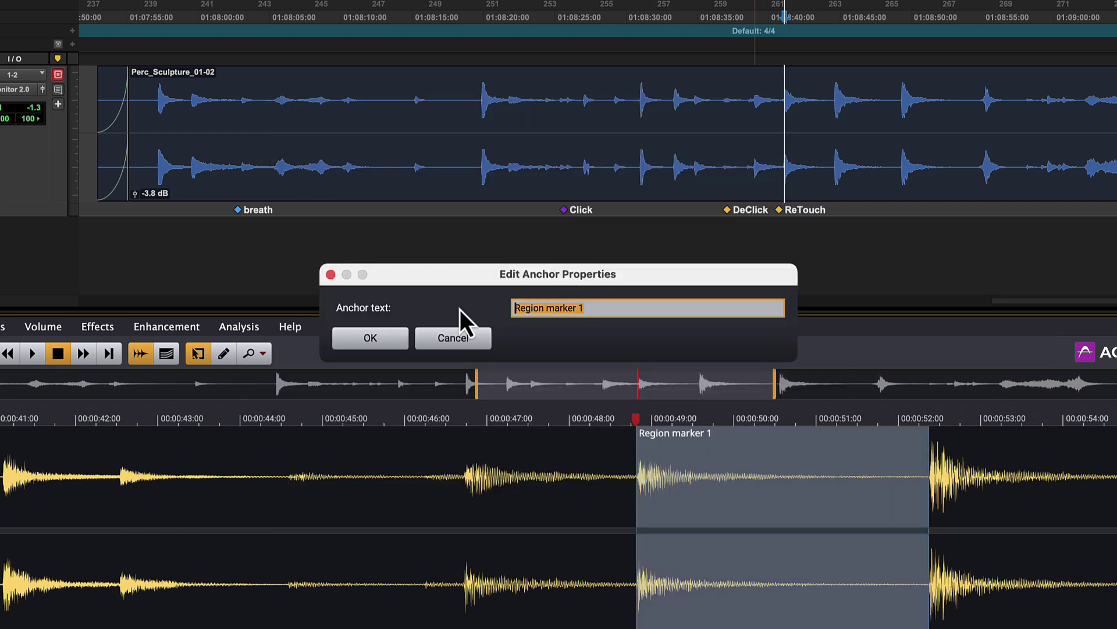
pyautogui.write('Big low impact')
pyautogui.press('Return')
pyautogui.doubleClick(524, 449)
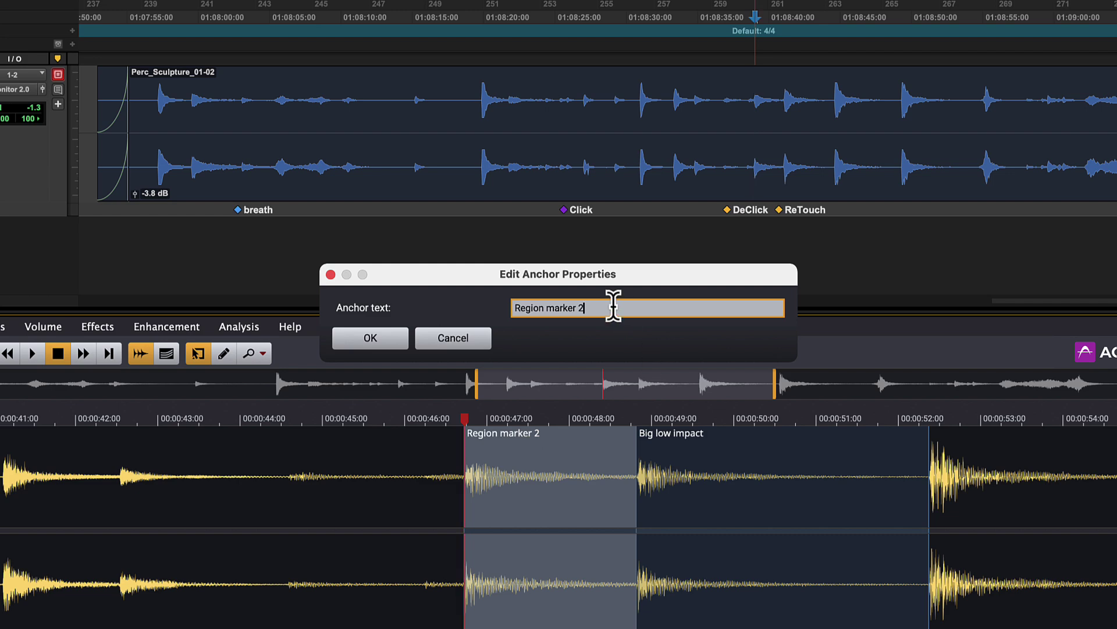
pyautogui.press('super+a')
pyautogui.write('Med Low Impact')
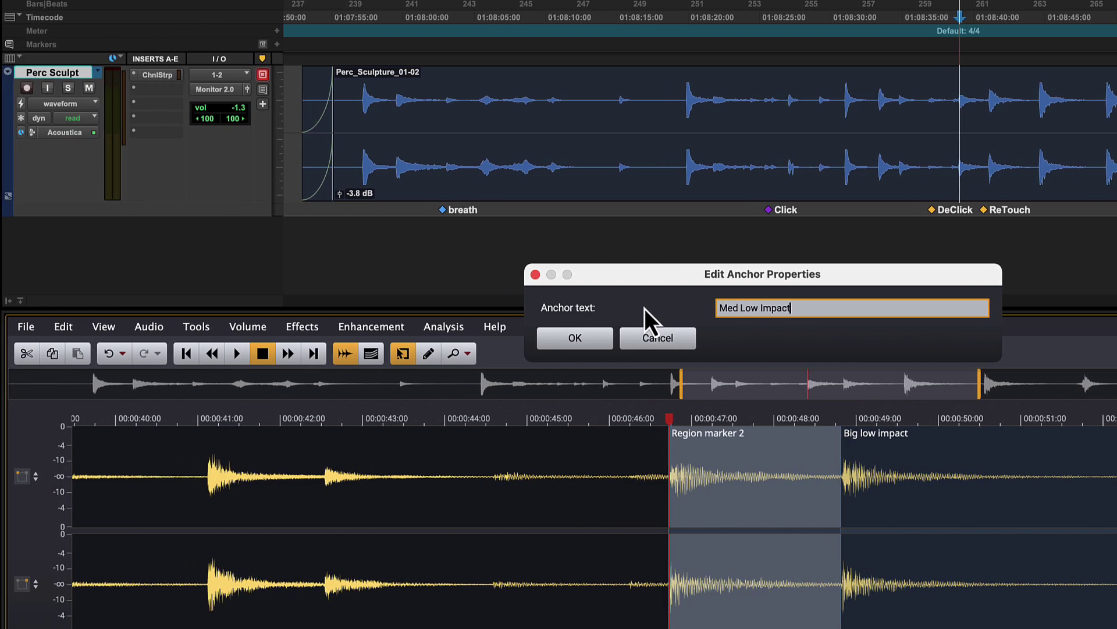
pyautogui.press('Return')
pyautogui.click(28, 326)
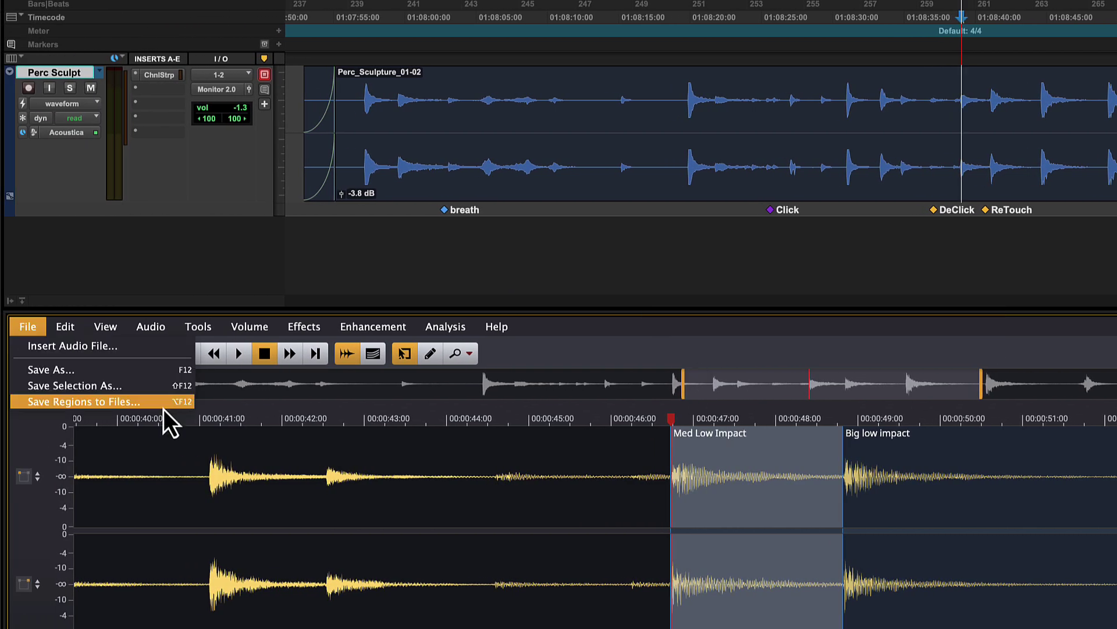
# - Save the regions as separate FLAC files using the file name prefix 'SculpturePark'
pyautogui.click(163, 407)
pyautogui.click(829, 295)
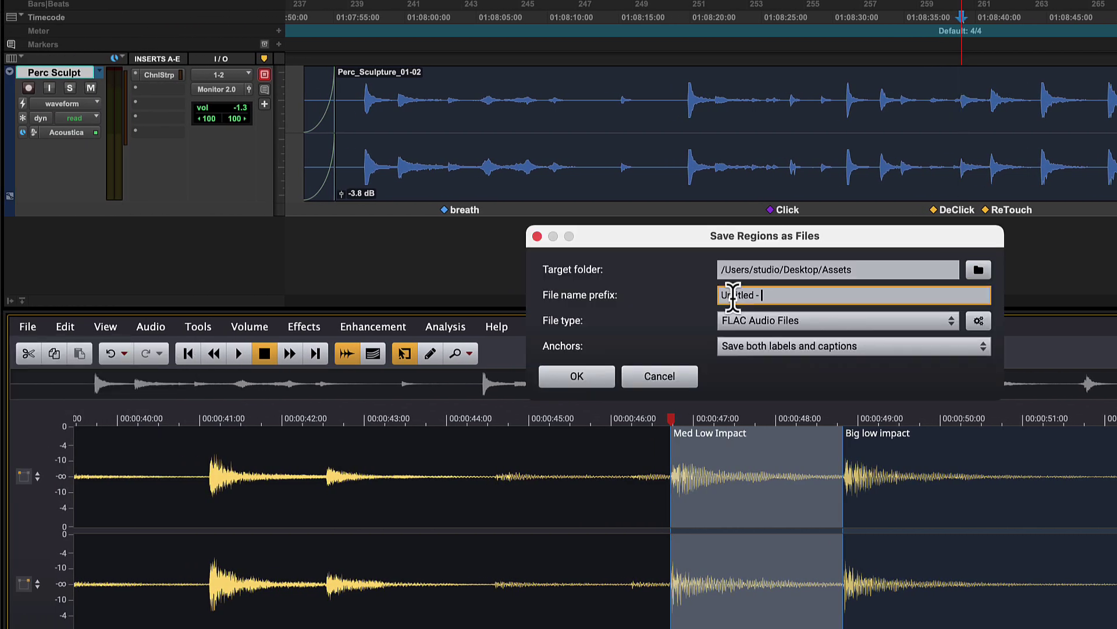
pyautogui.press('super+a')
pyautogui.write('SculpturePark')
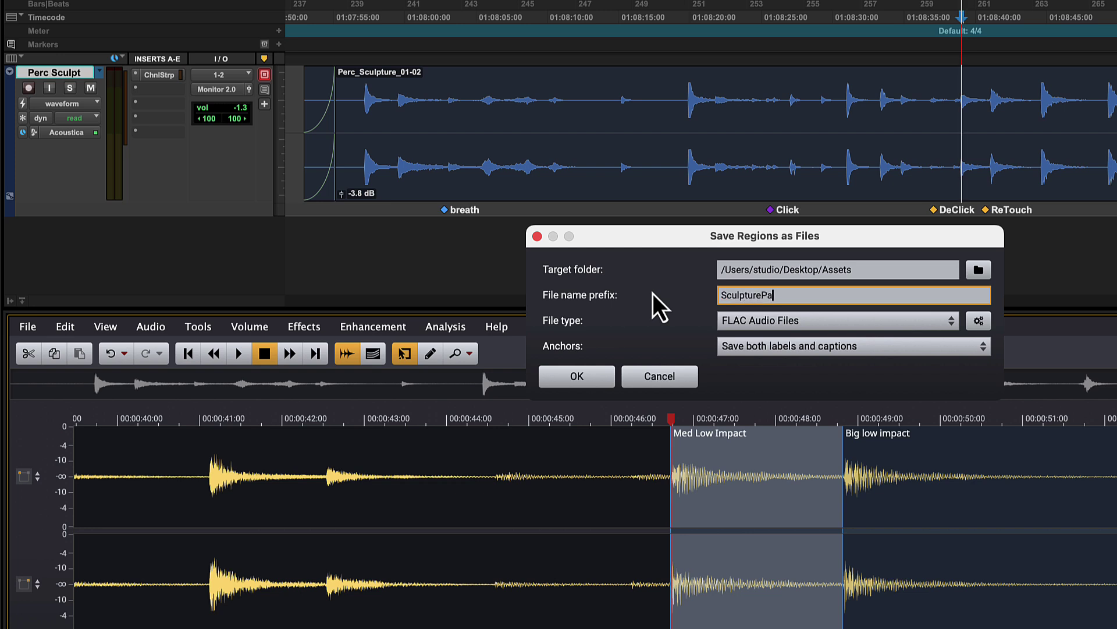
pyautogui.click(939, 325)
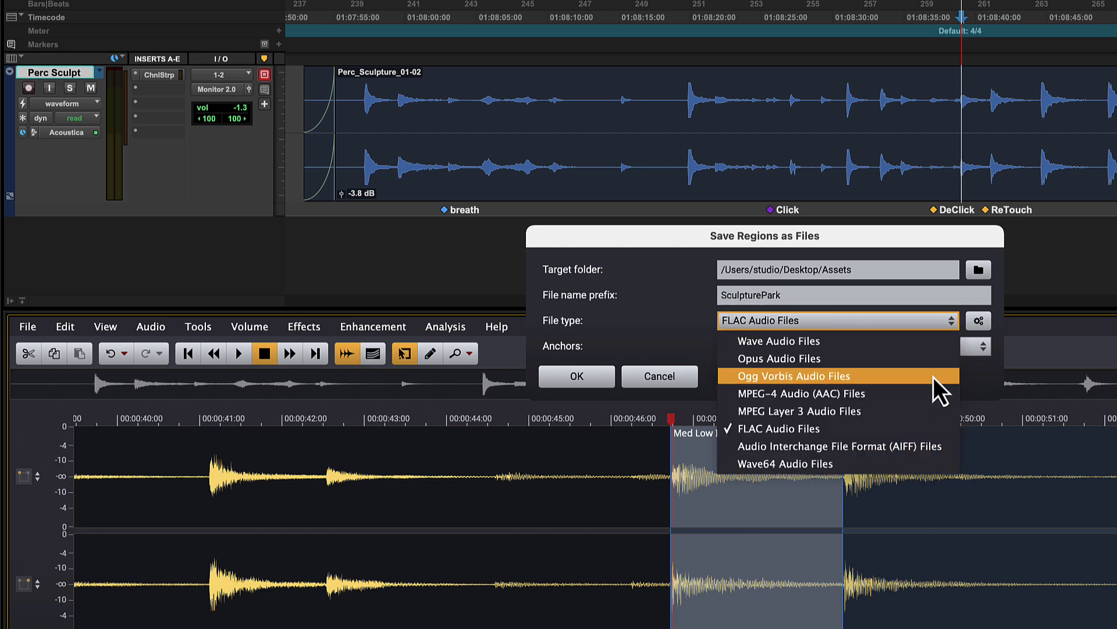
pyautogui.click(921, 427)
pyautogui.click(577, 377)
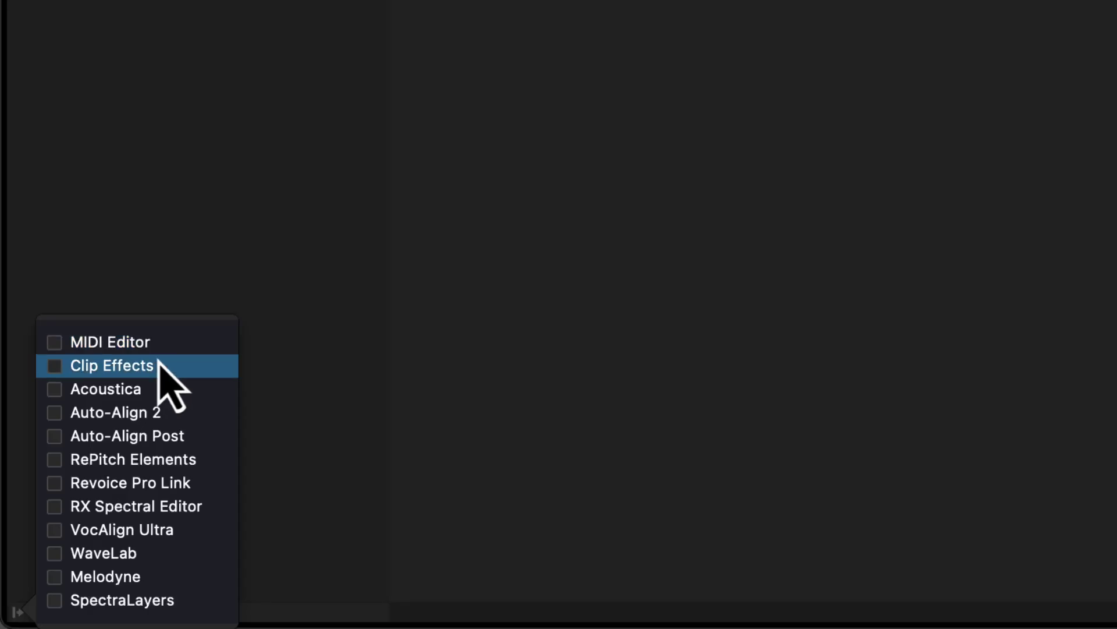
# - Show the Perc_Sculpture_01 clip's Acoustica editor and detach it into its own full-screen window
pyautogui.click(158, 365)
pyautogui.click(155, 387)
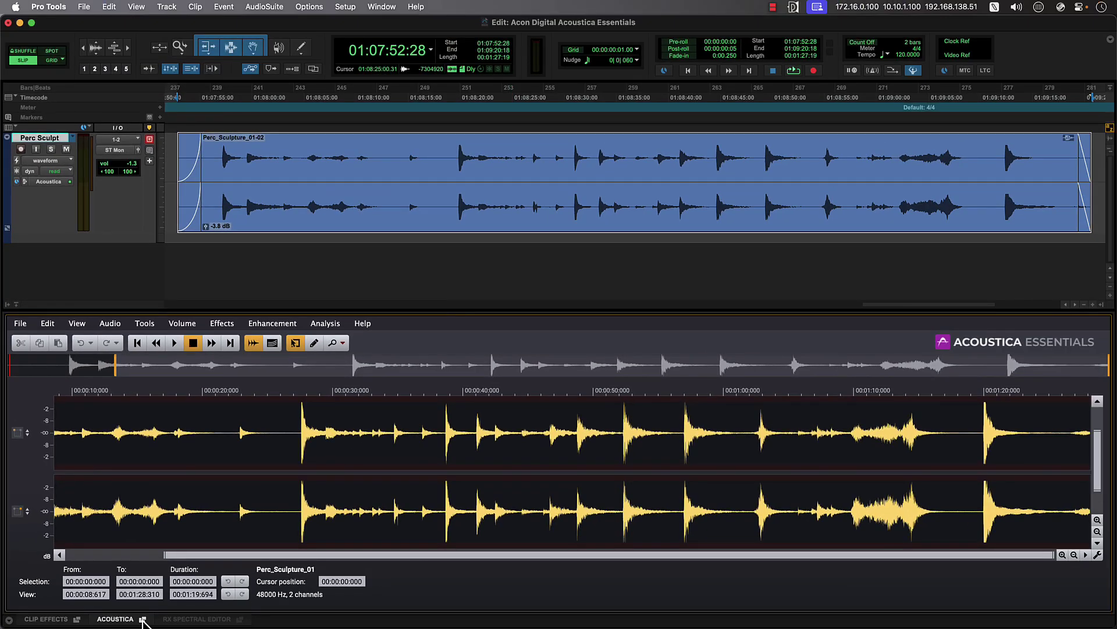
pyautogui.click(338, 606)
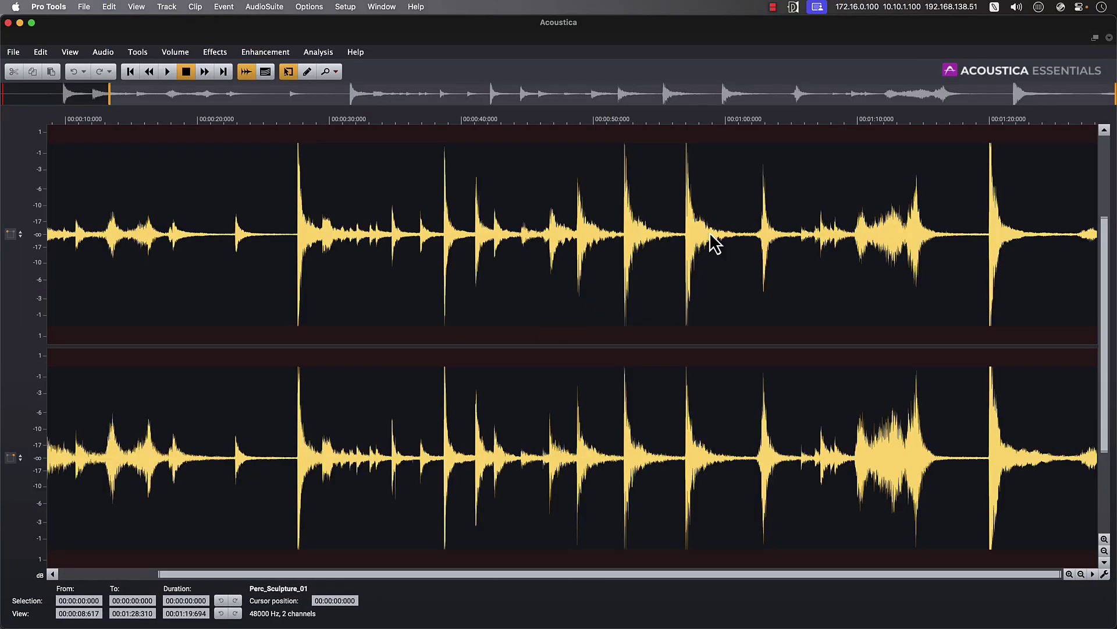